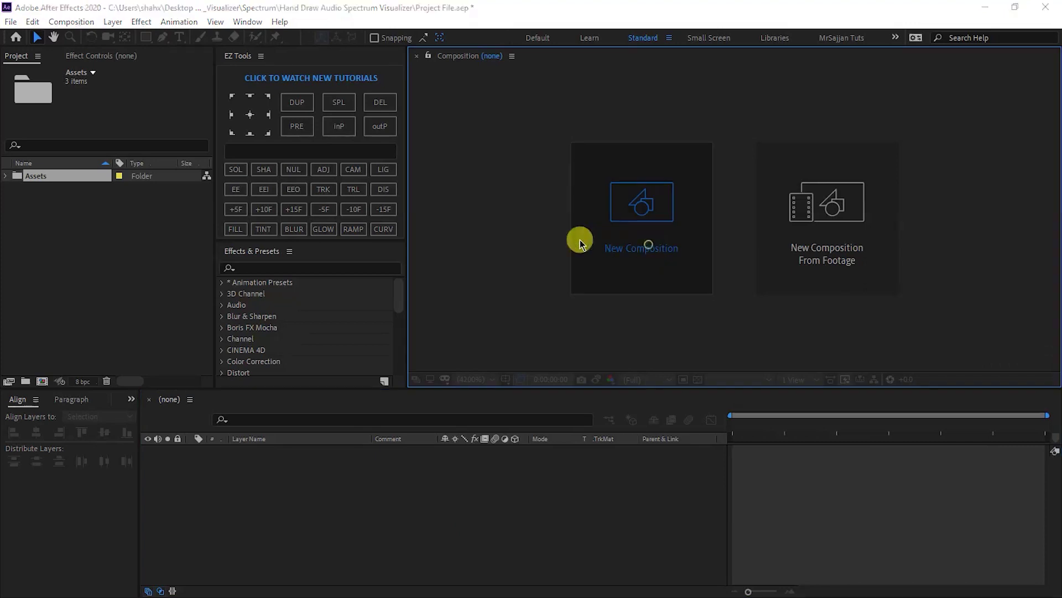
- Create a one-minute 1920×1080, 30 fps composition named Main Composition
click(607, 241)
text(Main )
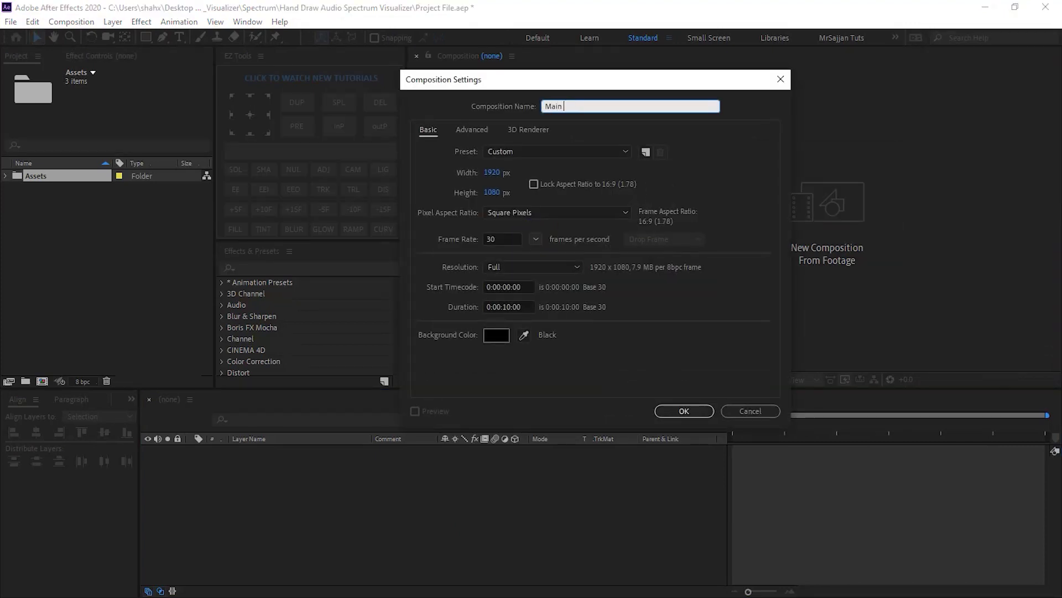
text(Composition)
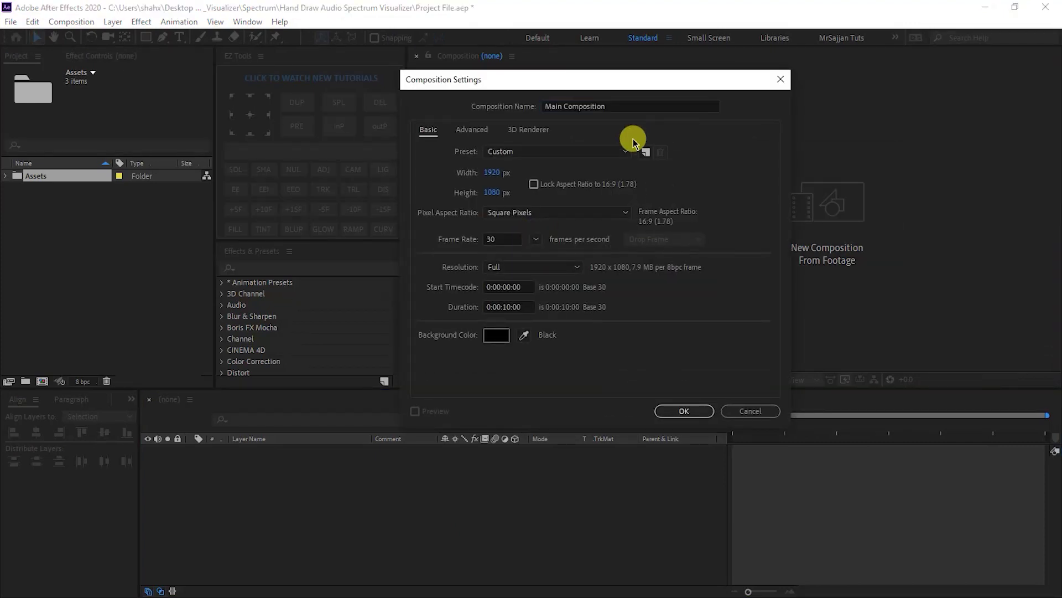
click(504, 308)
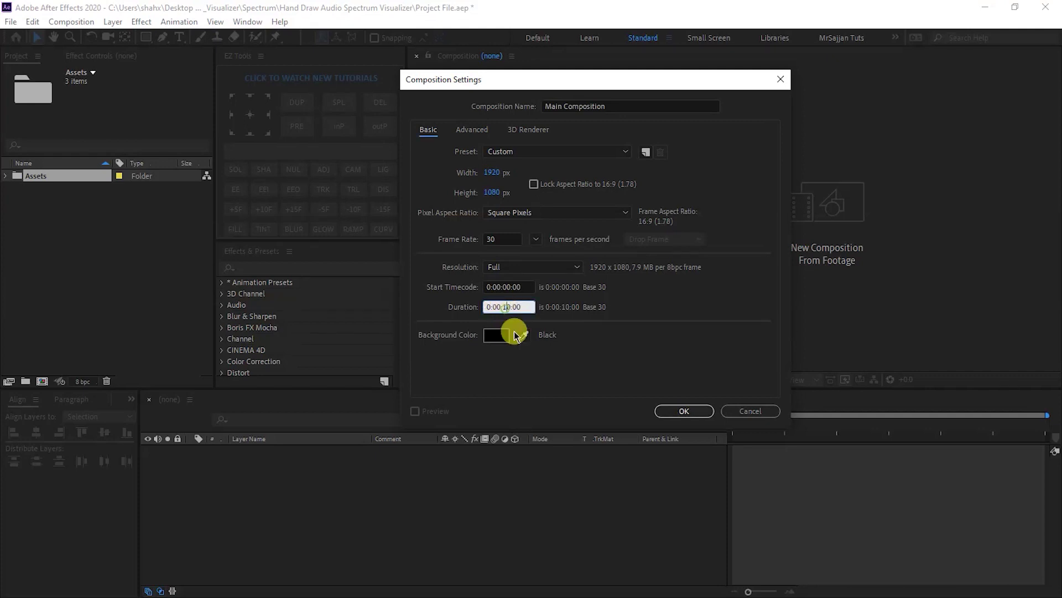
text(1:00)
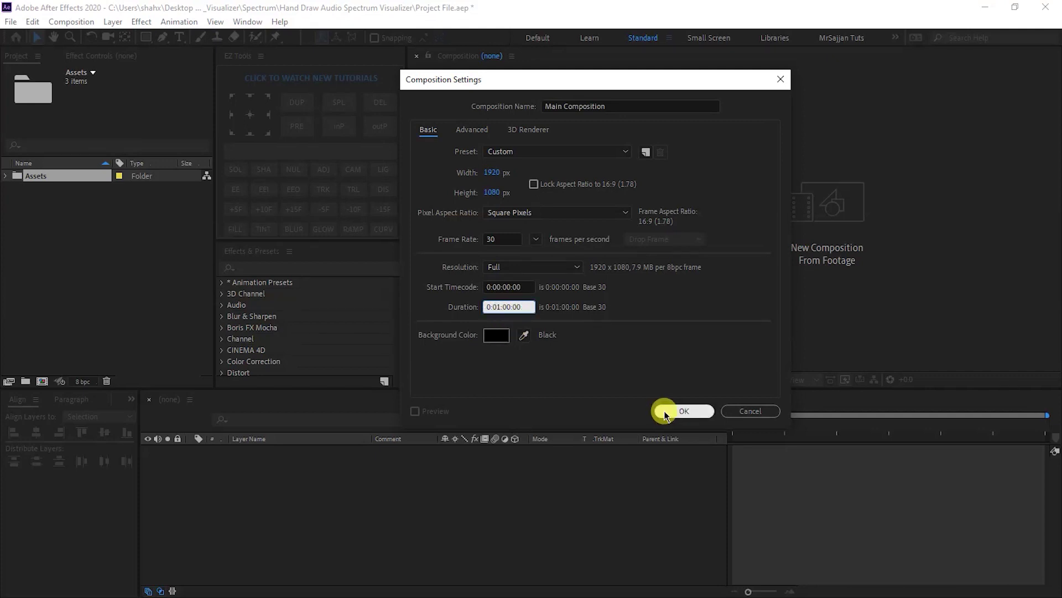
click(666, 412)
- Begin adding a new solid layer to Main Composition
right_click(266, 473)
mouse_move(303, 327)
click(498, 361)
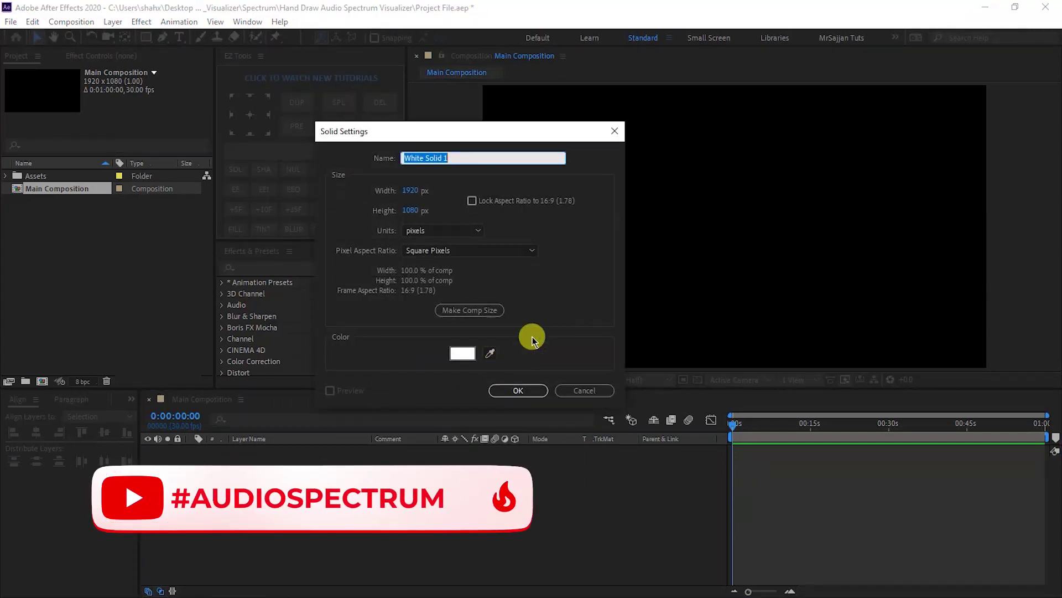
- Create the BG solid, apply Fill, and set its colour to light grey E3E3E3
text(BG)
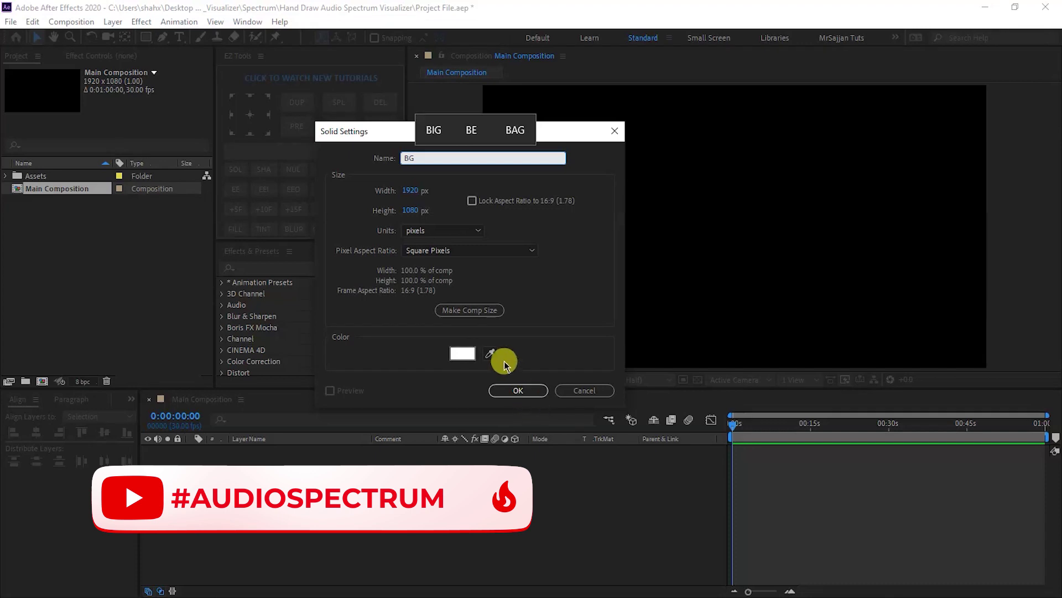
click(504, 387)
key(ctrl+space)
text(fill)
key(Return)
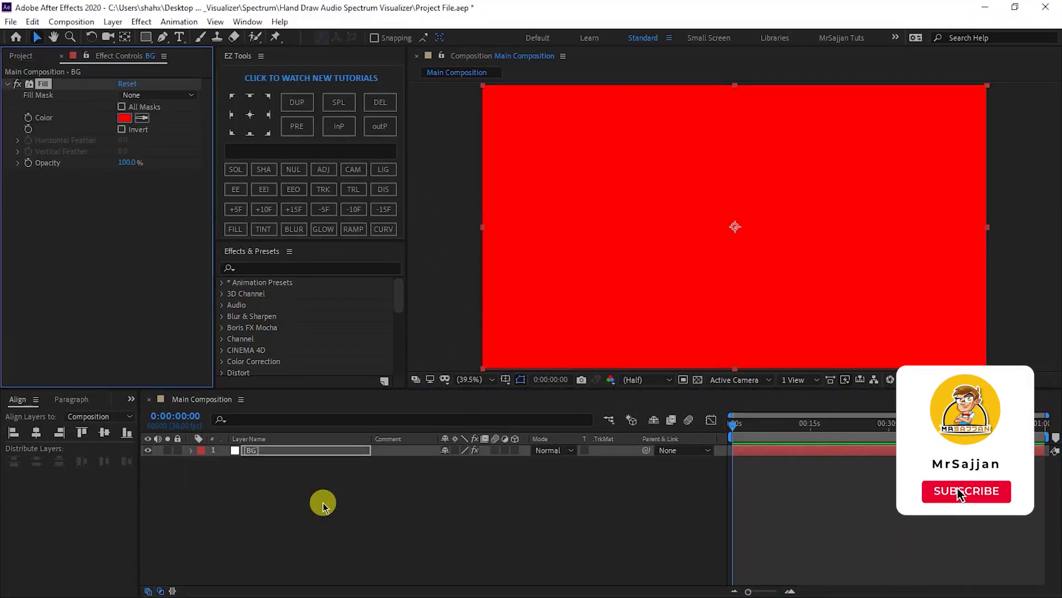
click(124, 117)
click(277, 143)
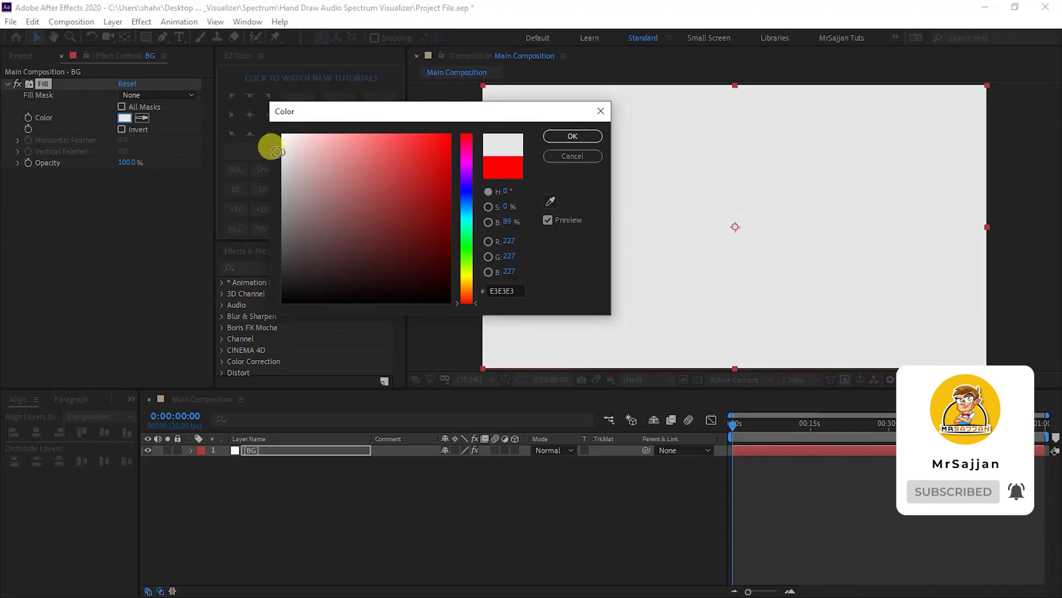
- Confirm the light grey fill and add Theme_1_6.png from Assets above BG
click(544, 139)
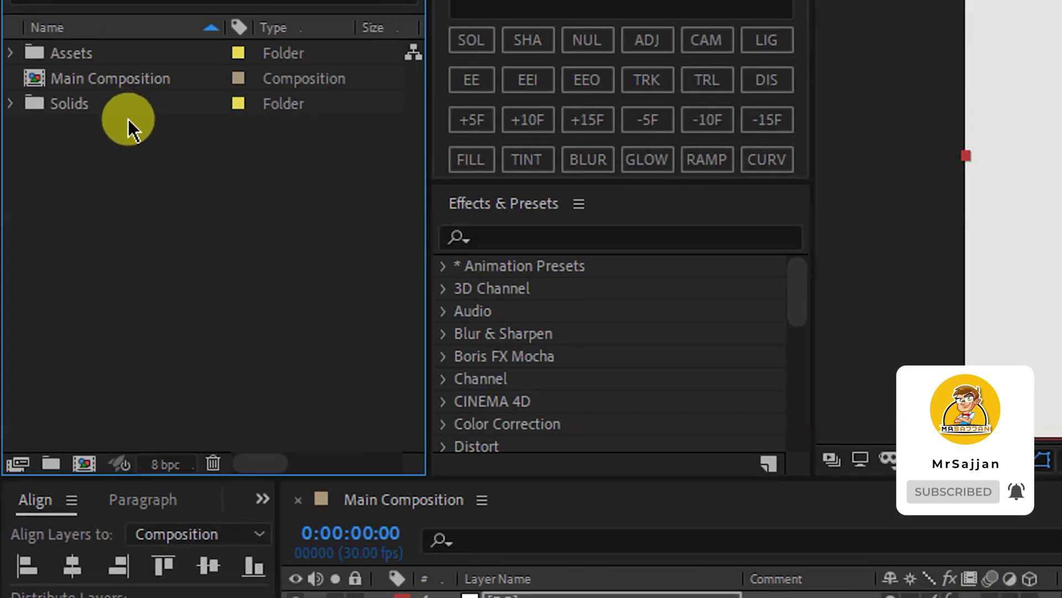
click(10, 113)
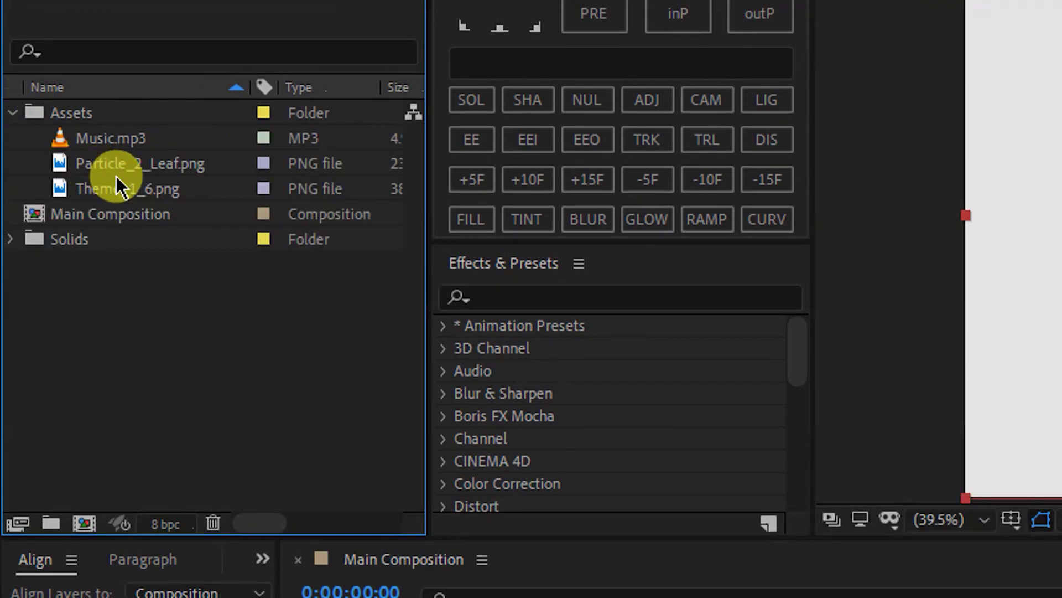
drag(133, 188, 350, 510)
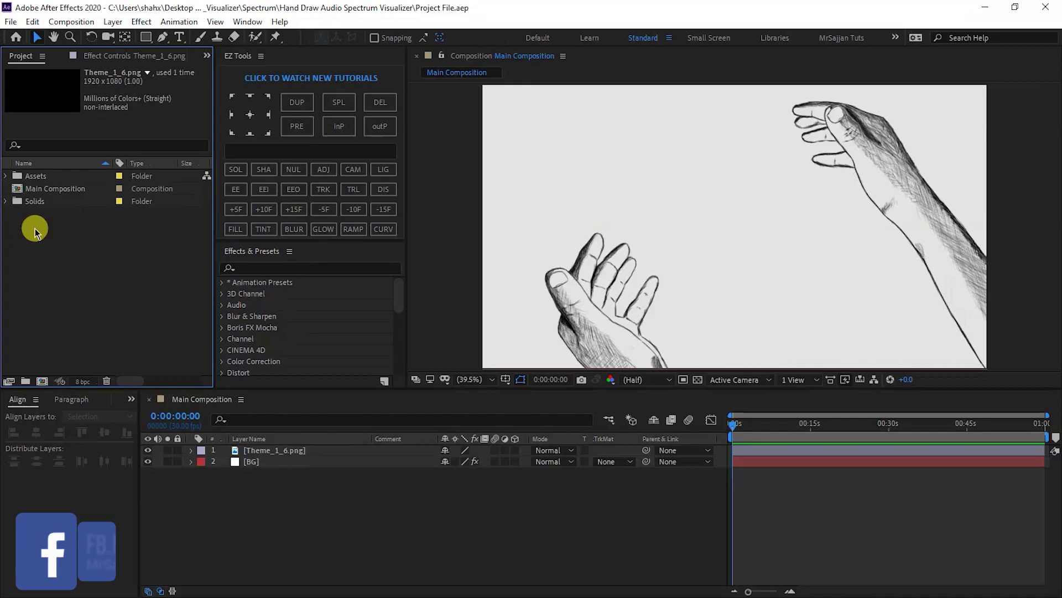
- Add a new adjustment layer and rename it CC
right_click(314, 523)
mouse_move(408, 366)
click(548, 471)
click(548, 472)
key(Return)
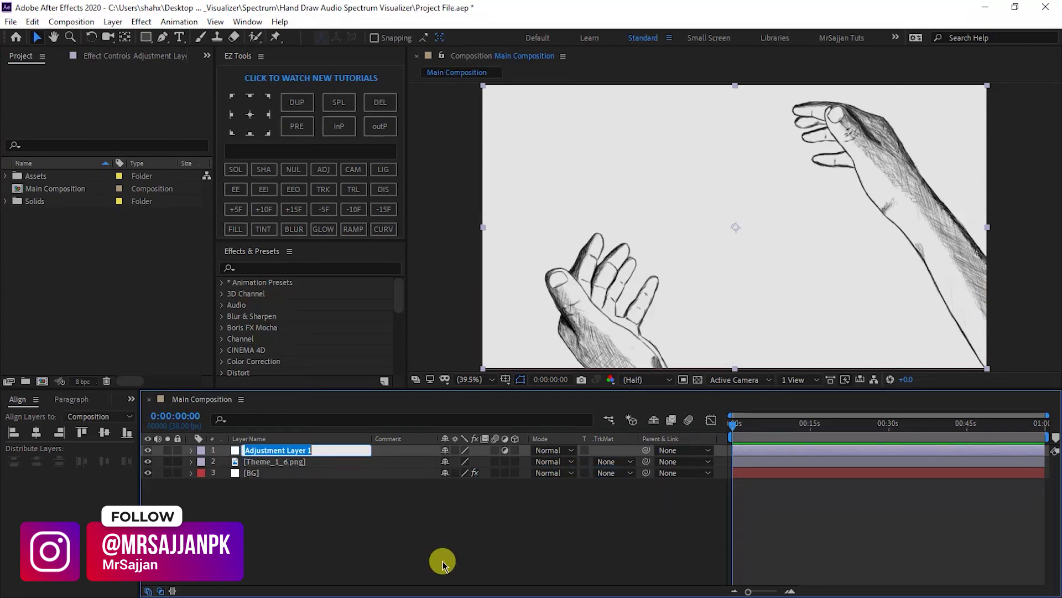
text(CC)
key(Return)
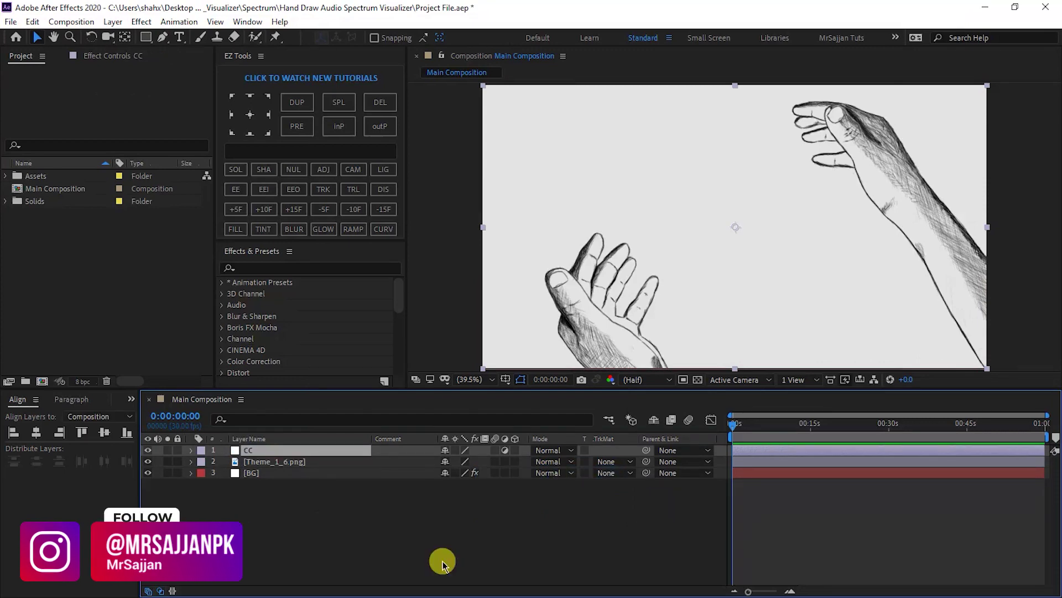
- Apply a Tint effect to the CC adjustment layer
key(ctrl+space)
text(tint)
key(Return)
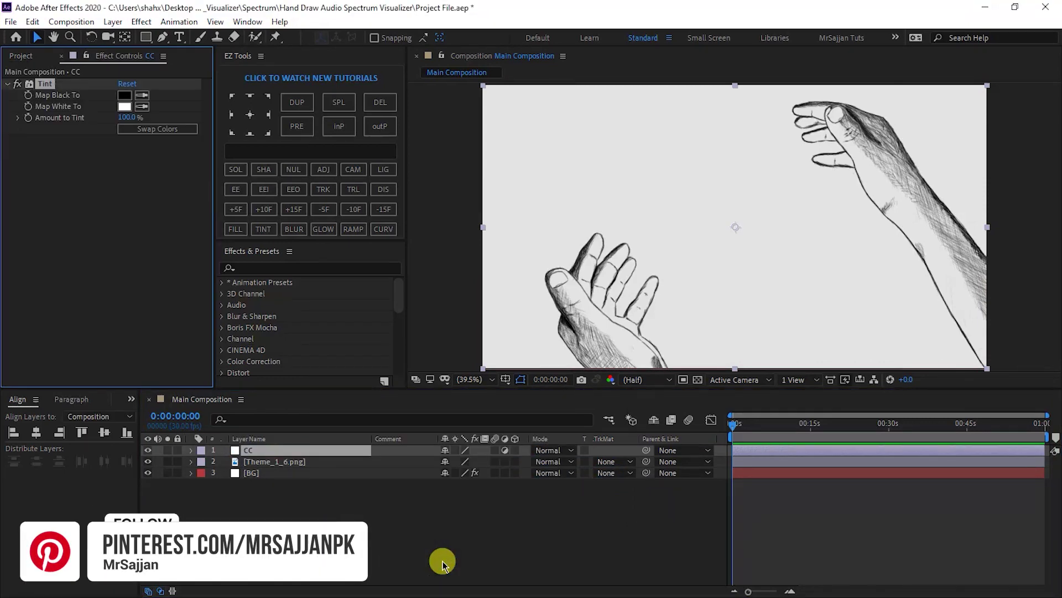
click(21, 56)
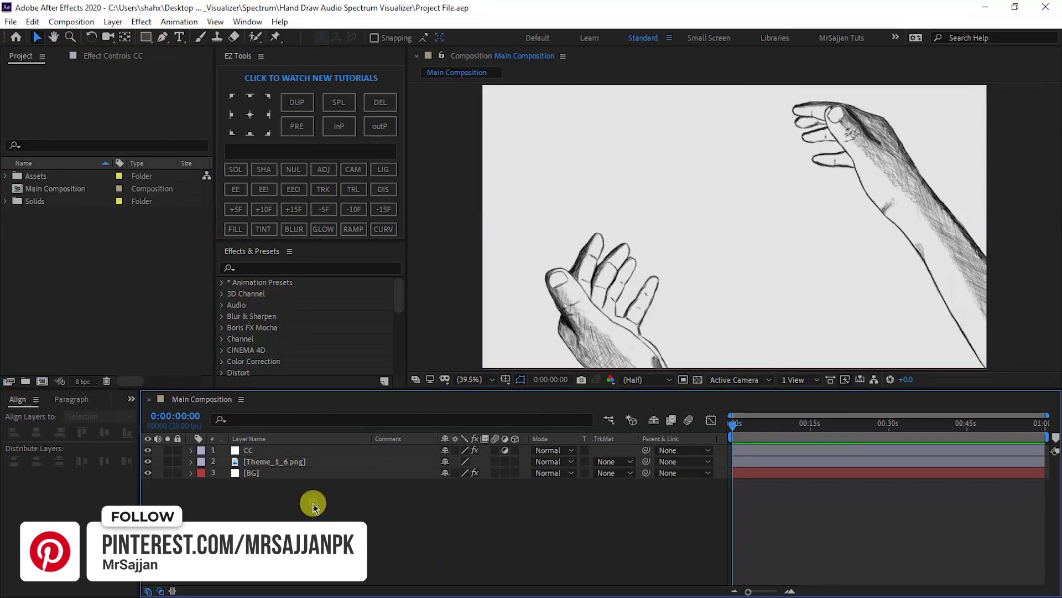
right_click(322, 515)
- Create a black solid named Spectrum 01
mouse_move(358, 371)
click(559, 404)
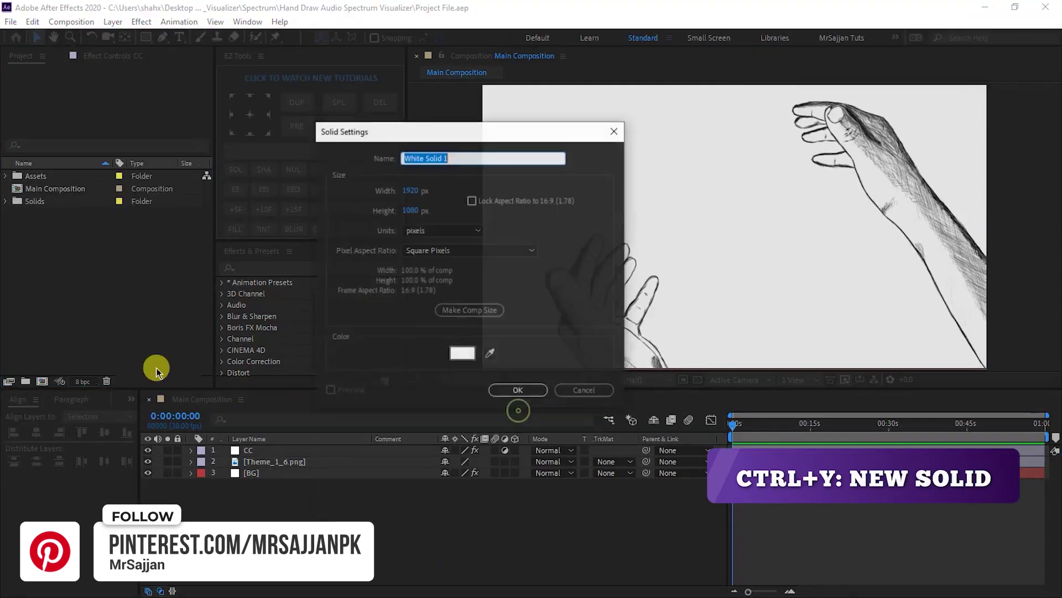
text(Spectrum 1)
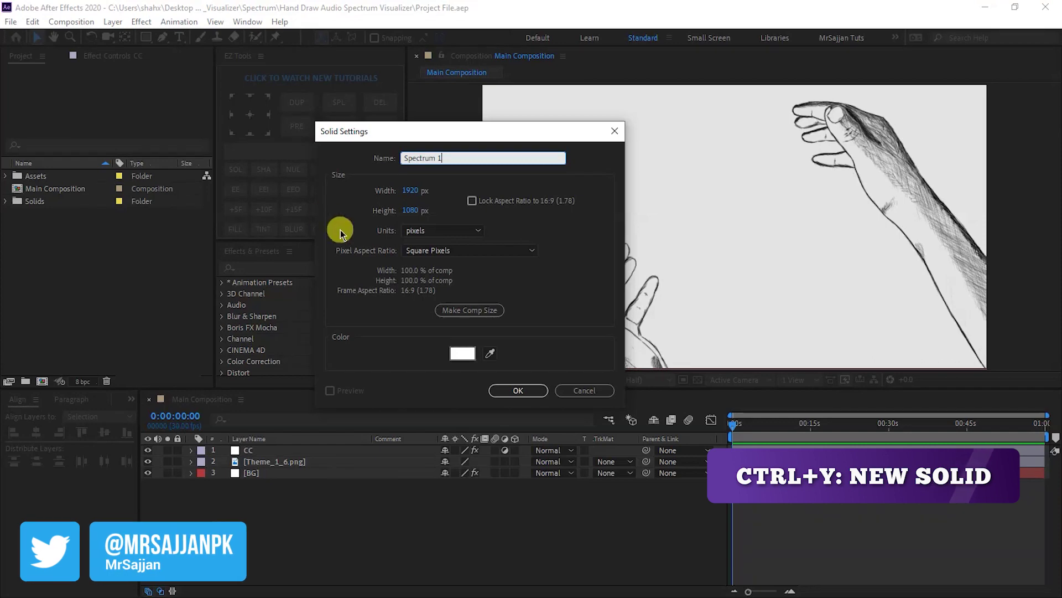
key(BackSpace)
text(01)
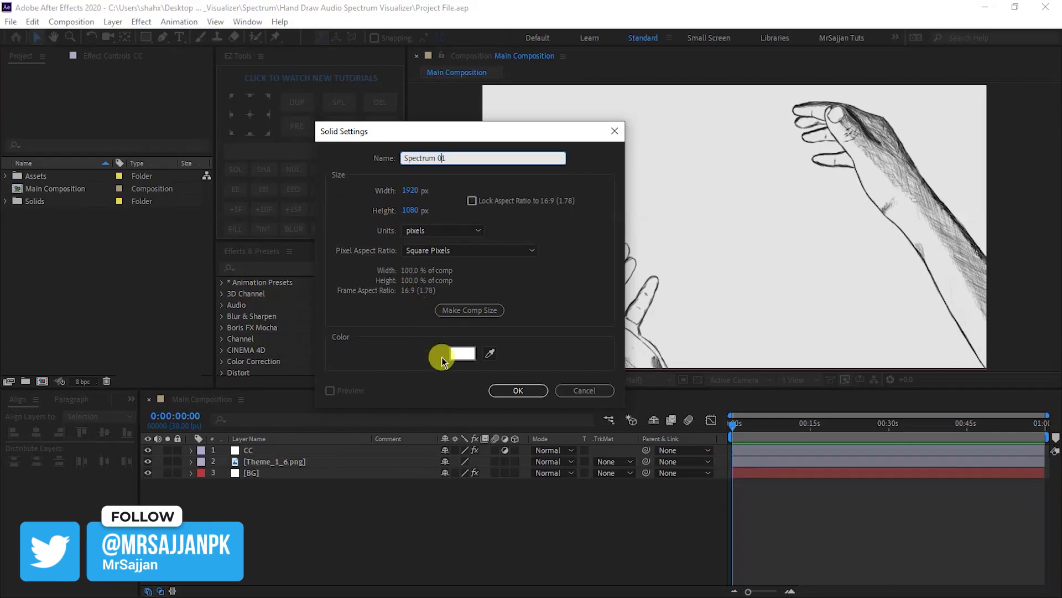
click(461, 354)
click(446, 301)
click(573, 135)
click(518, 390)
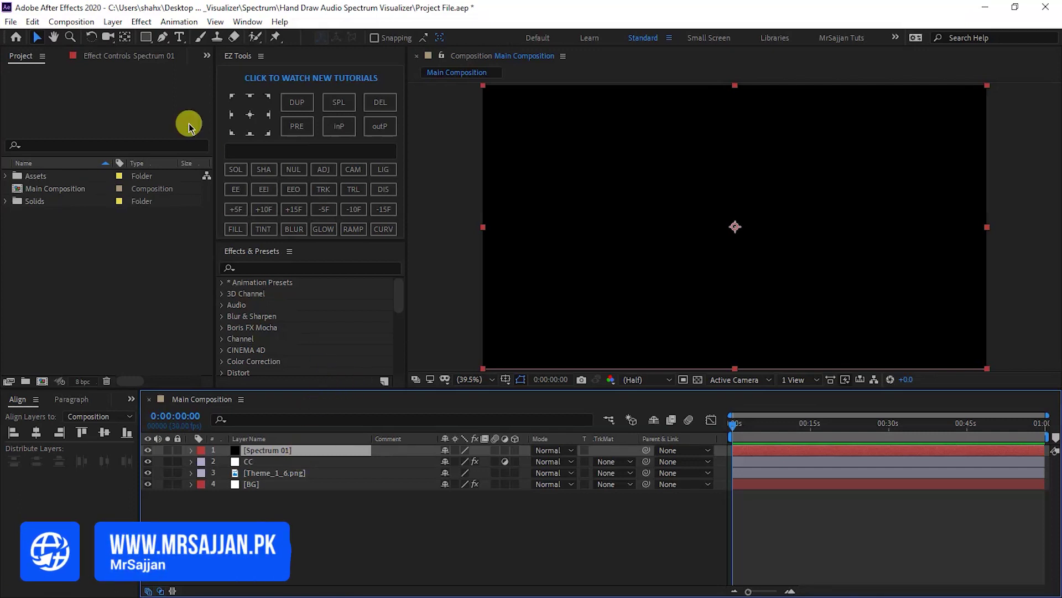
- Mask Spectrum 01 with a central ellipse and apply Audio Spectrum to it
drag(146, 37, 183, 74)
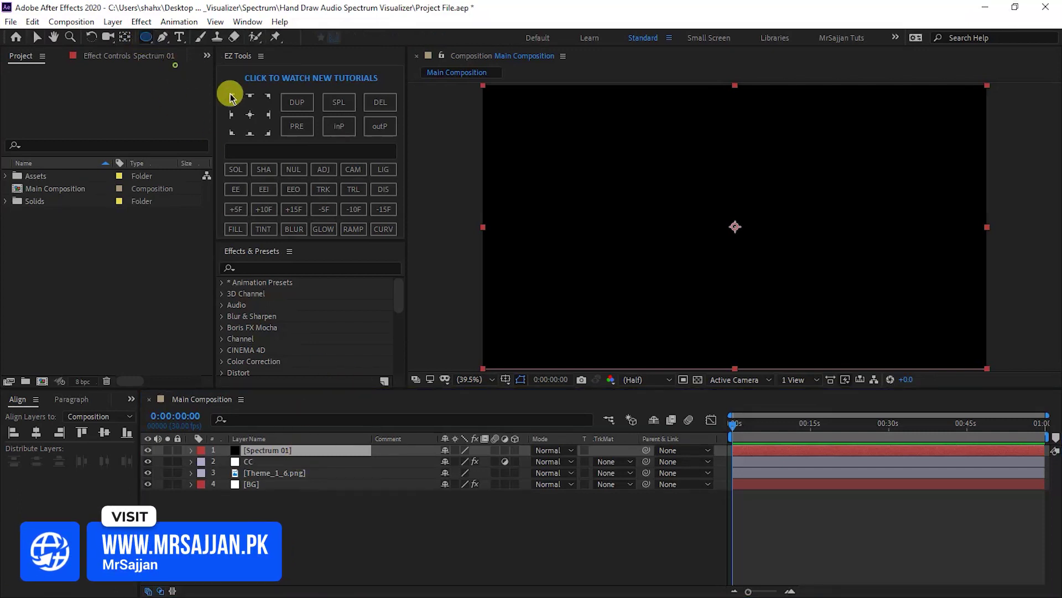
drag(733, 224, 797, 296)
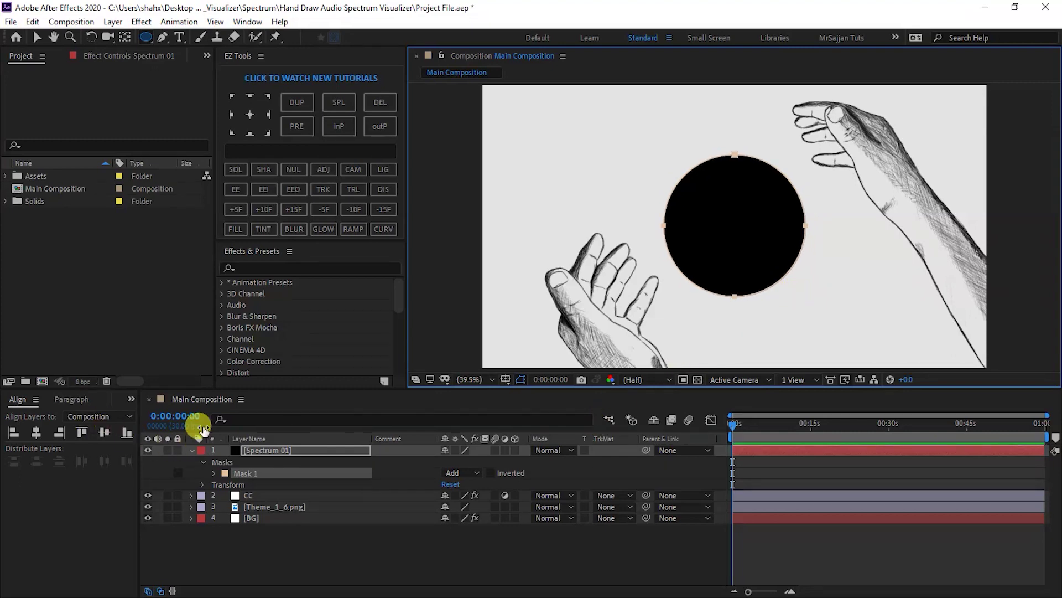
click(256, 449)
key(ctrl+space)
text(Fil)
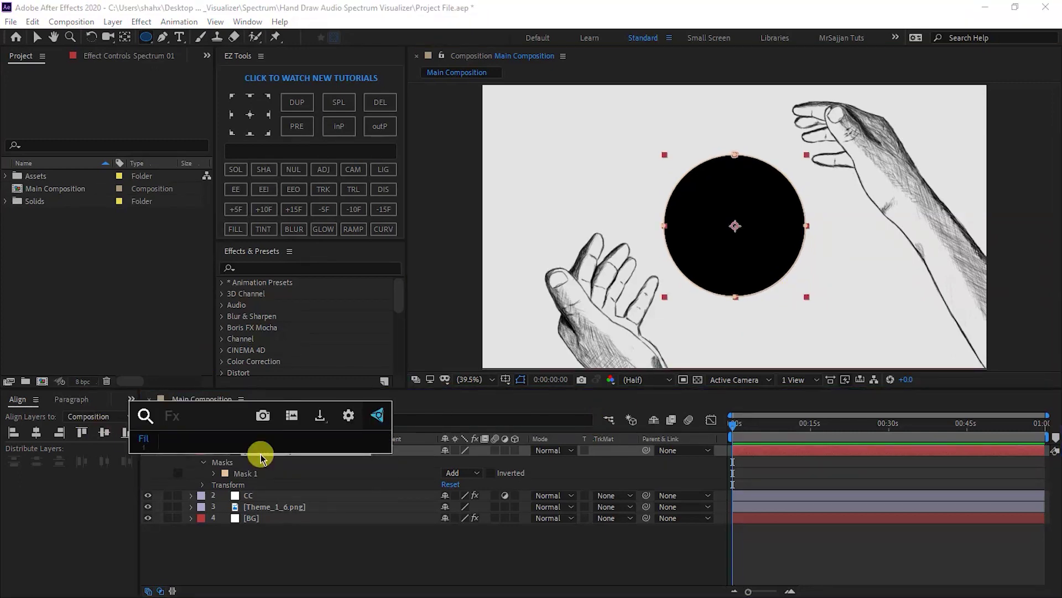
text(spect)
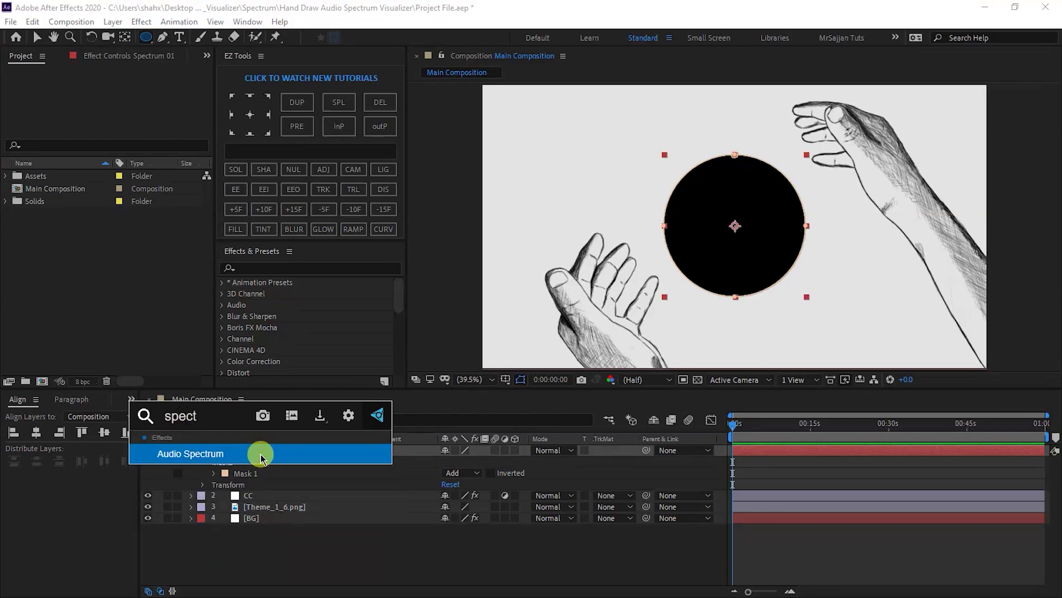
key(Return)
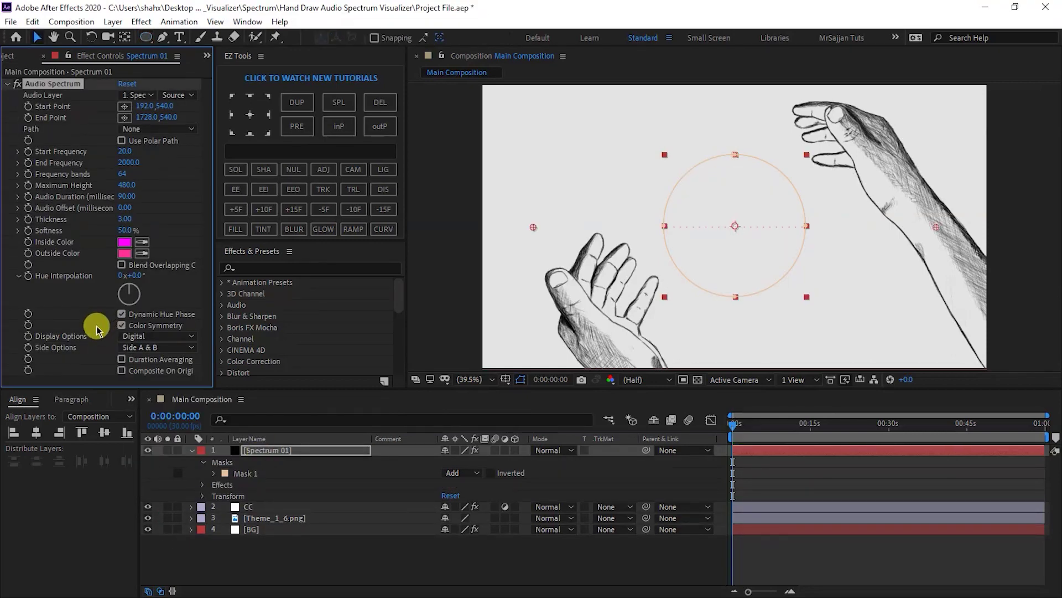
key(ctrl+0)
click(42, 381)
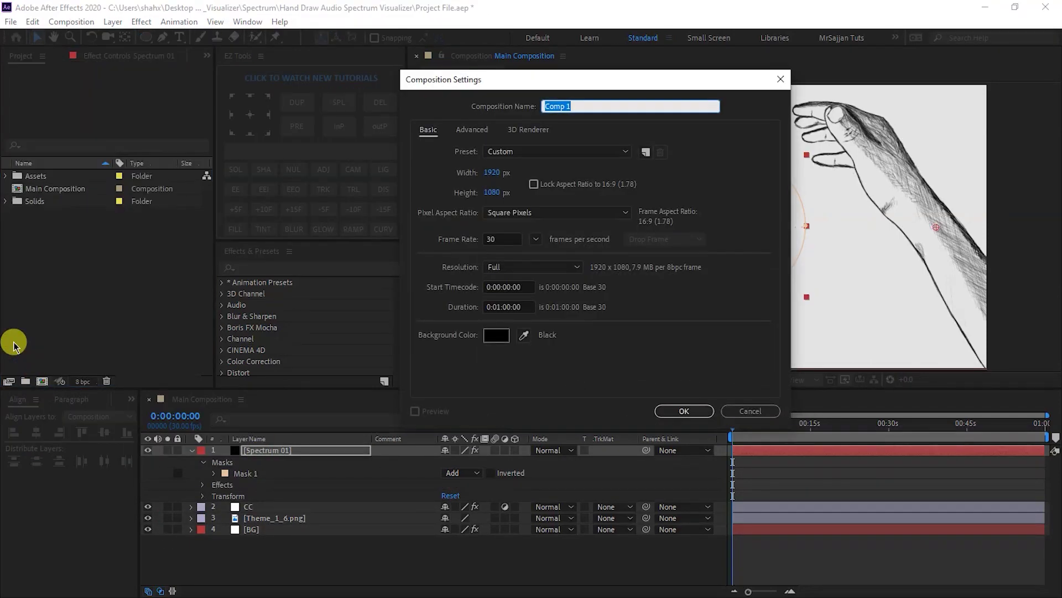
- Create an Audio comp holding Music.mp3, showing its waveform and hiding the Comment column
text(Audio)
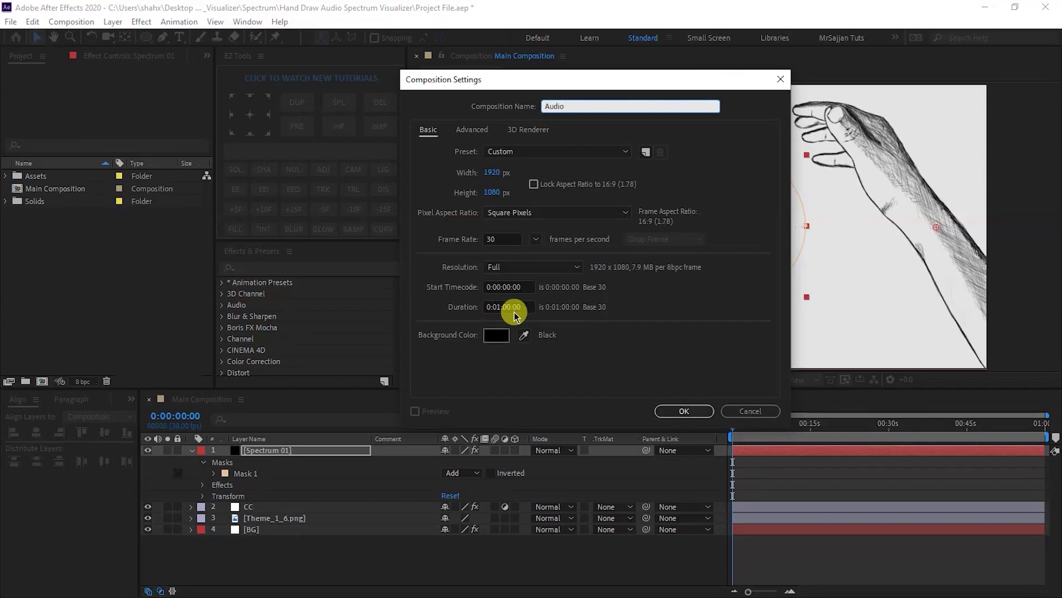
click(671, 410)
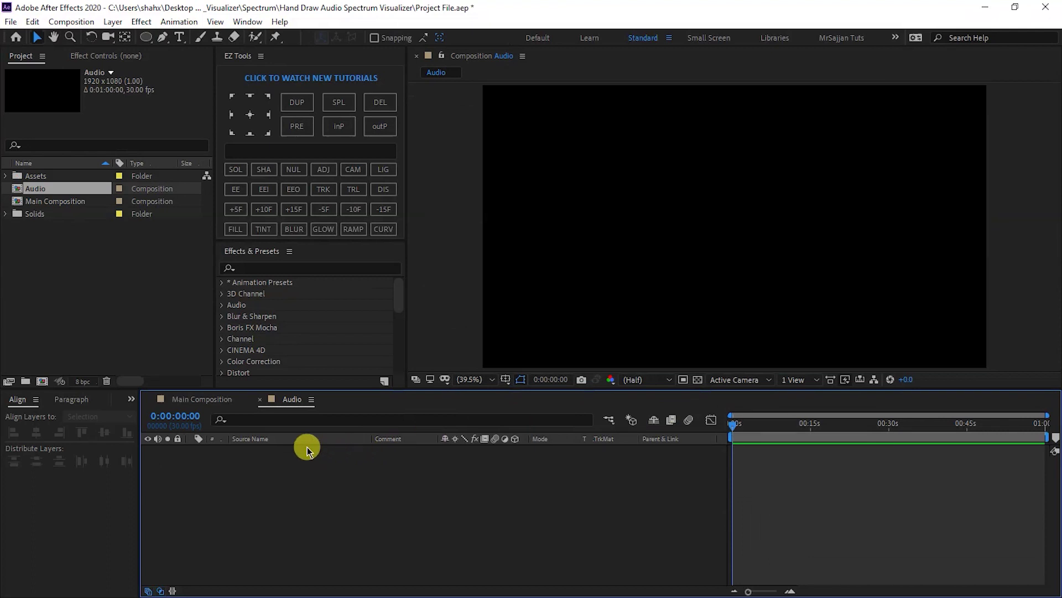
click(5, 175)
drag(42, 189, 288, 493)
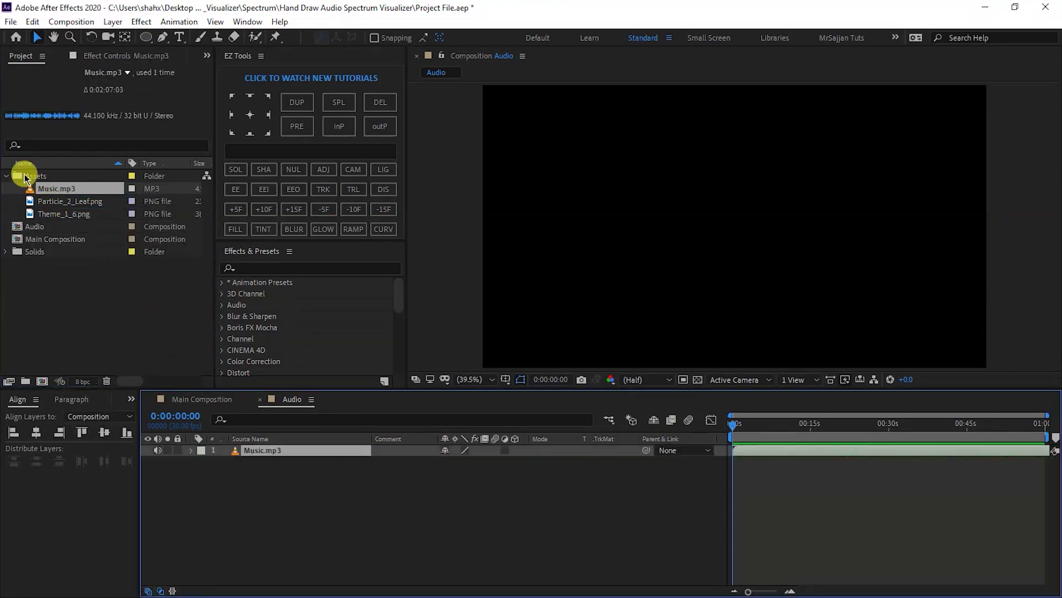
click(6, 176)
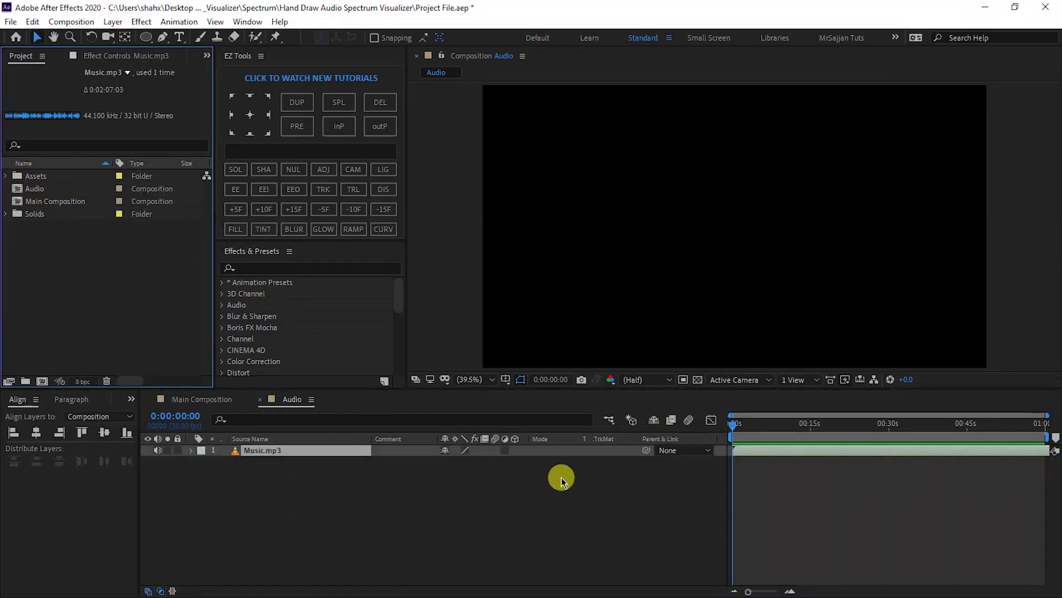
key(l)
key(l)
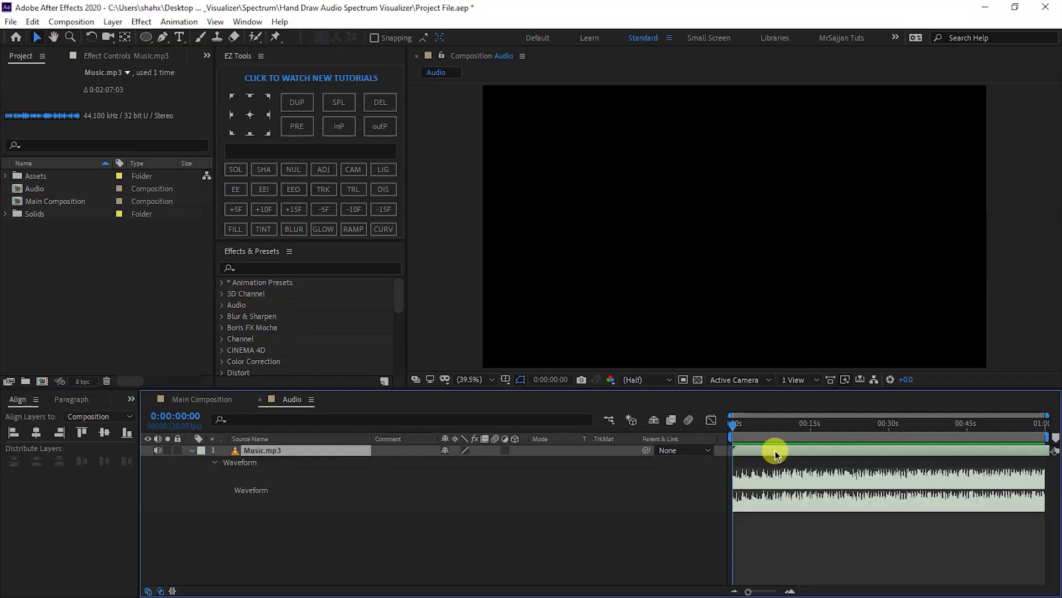
right_click(415, 441)
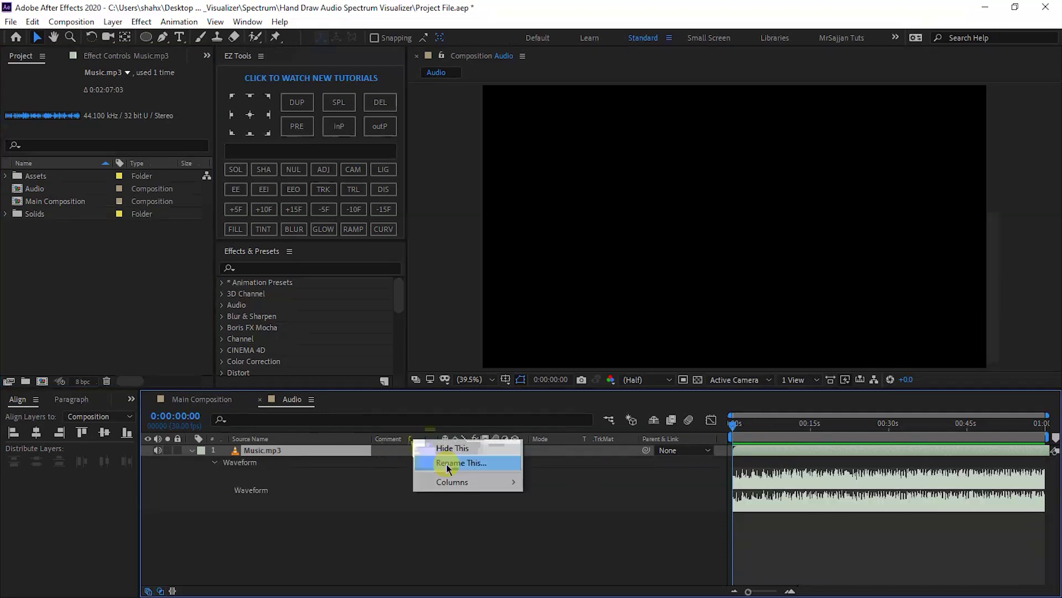
click(440, 445)
- Nest the Audio comp into Main Composition above CC
drag(672, 425, 722, 465)
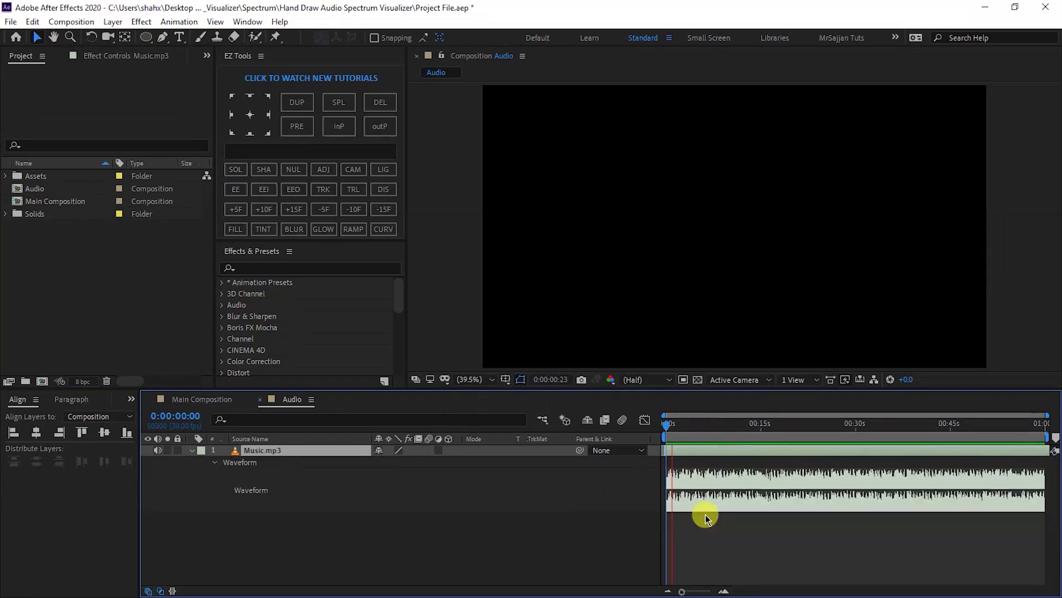
click(215, 400)
drag(35, 190, 293, 502)
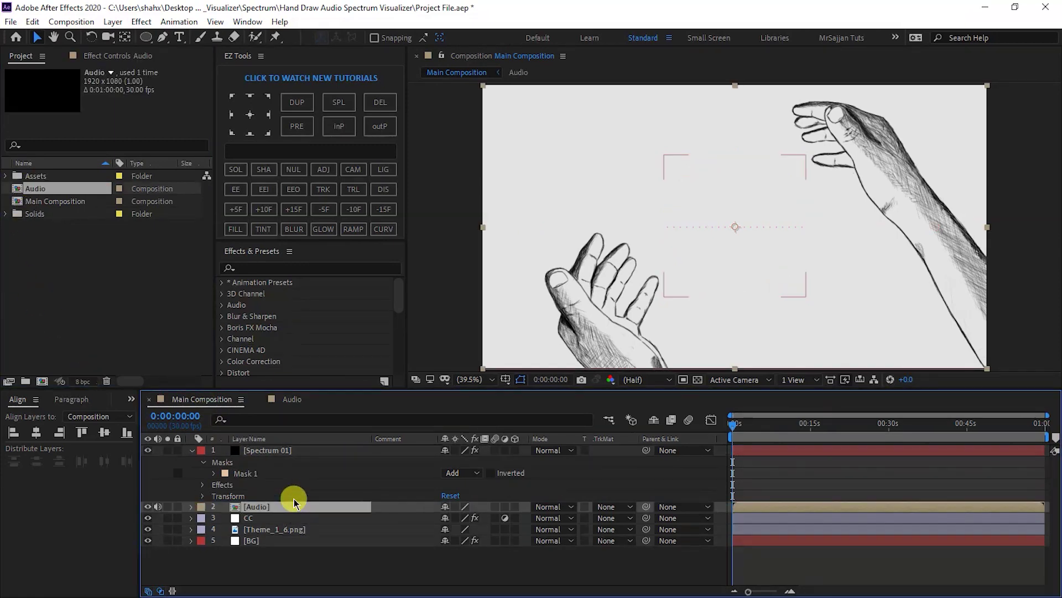
click(273, 449)
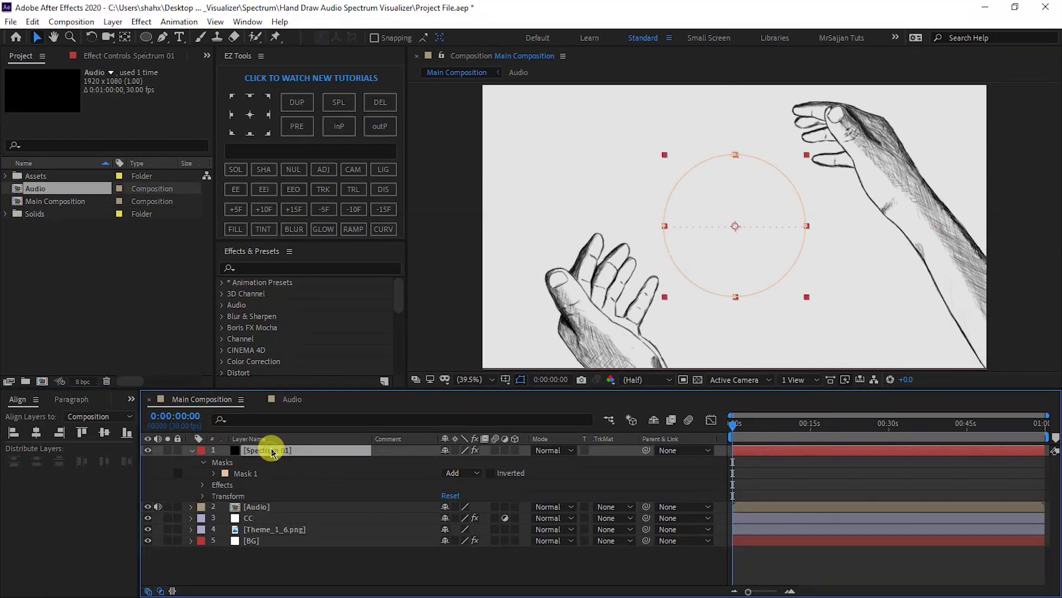
- Set Audio Spectrum's Audio Layer to Audio and its Path to Mask 1
click(113, 61)
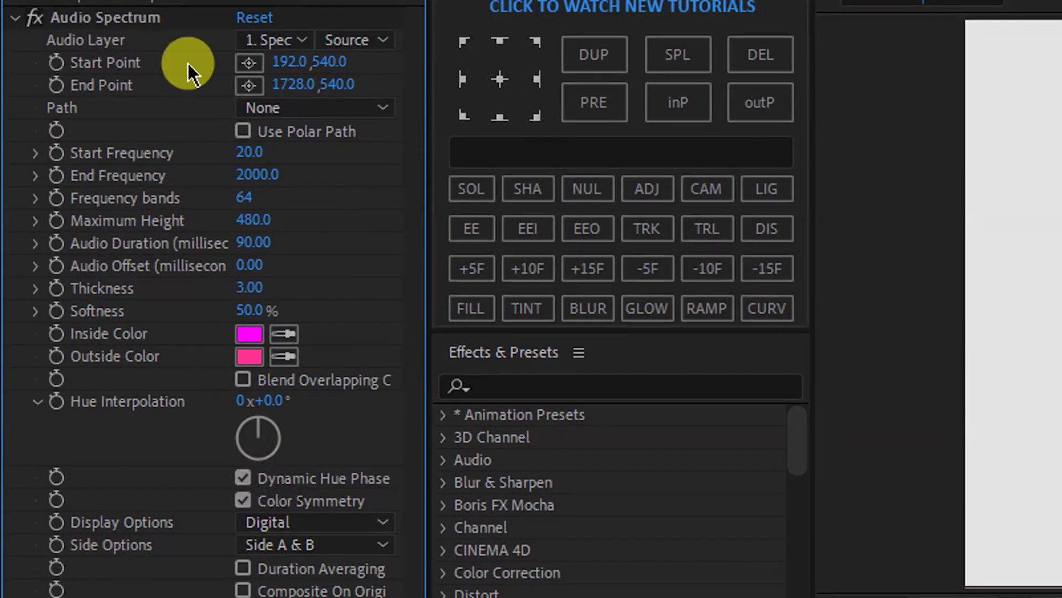
click(274, 190)
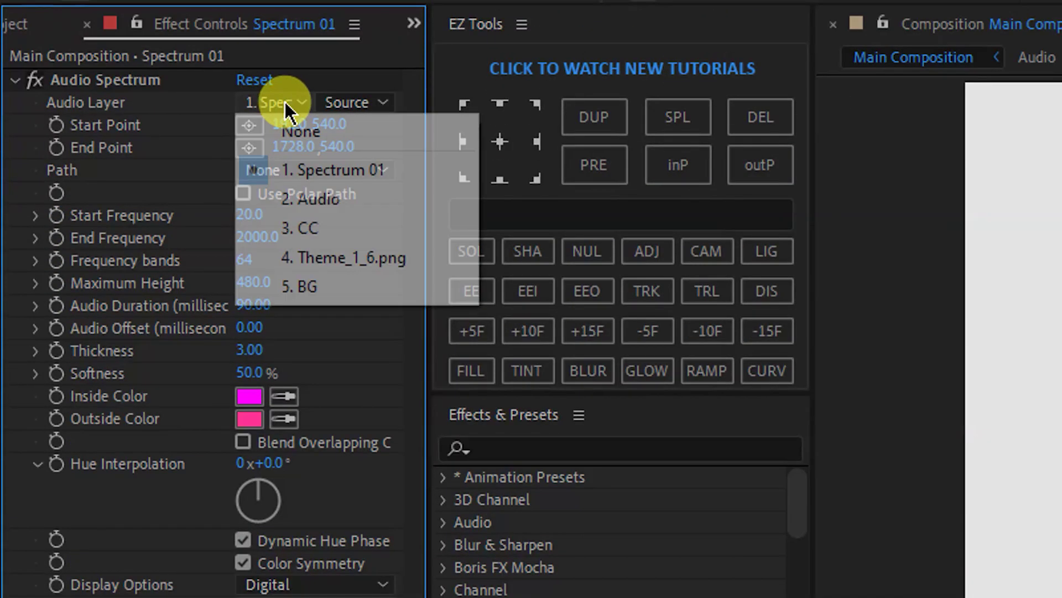
click(320, 204)
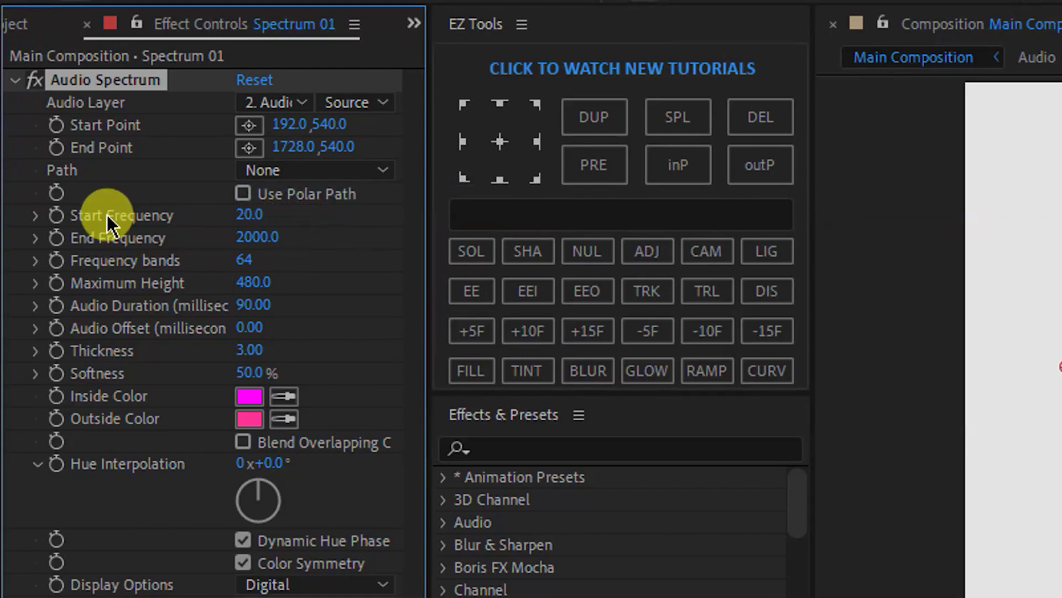
click(259, 170)
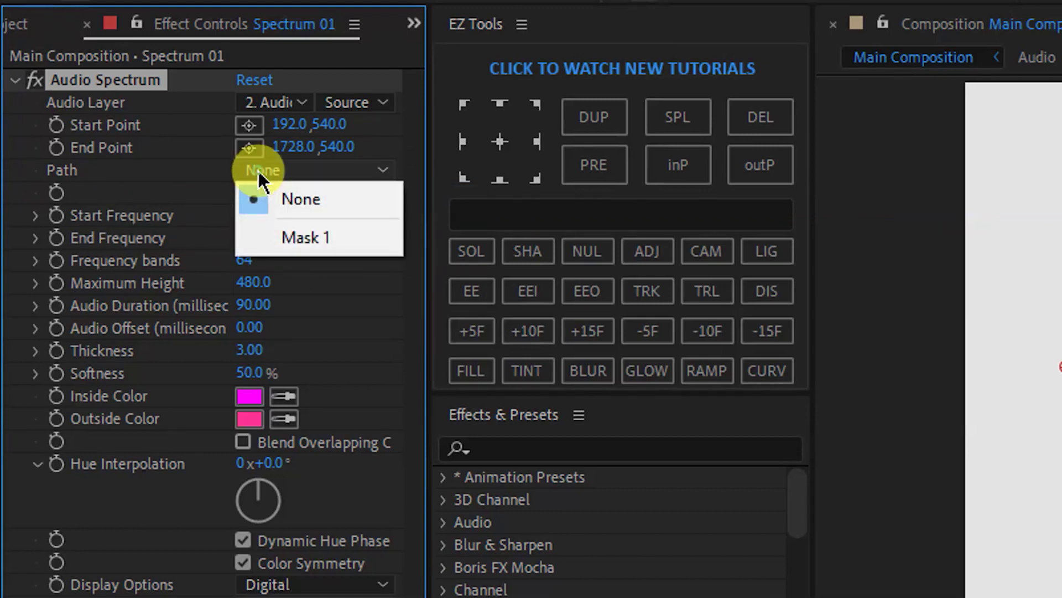
click(316, 234)
- Set End Frequency 1100, Maximum Height 800, Audio Duration 50 and Softness 0%
click(252, 238)
text(1)
key(Return)
click(246, 260)
text(150)
text(800)
key(Return)
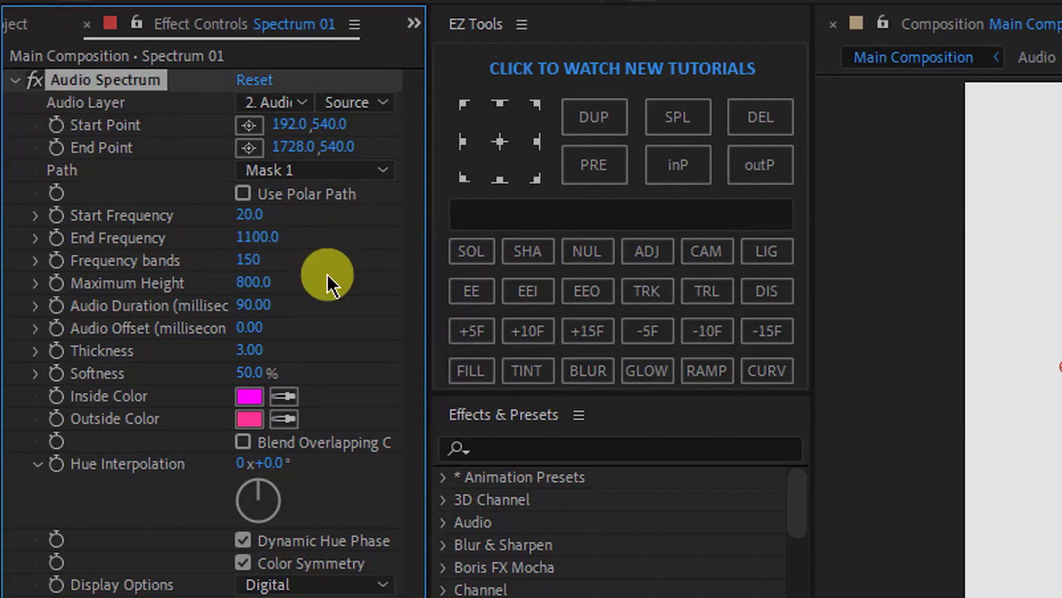
click(256, 305)
text(50)
key(Return)
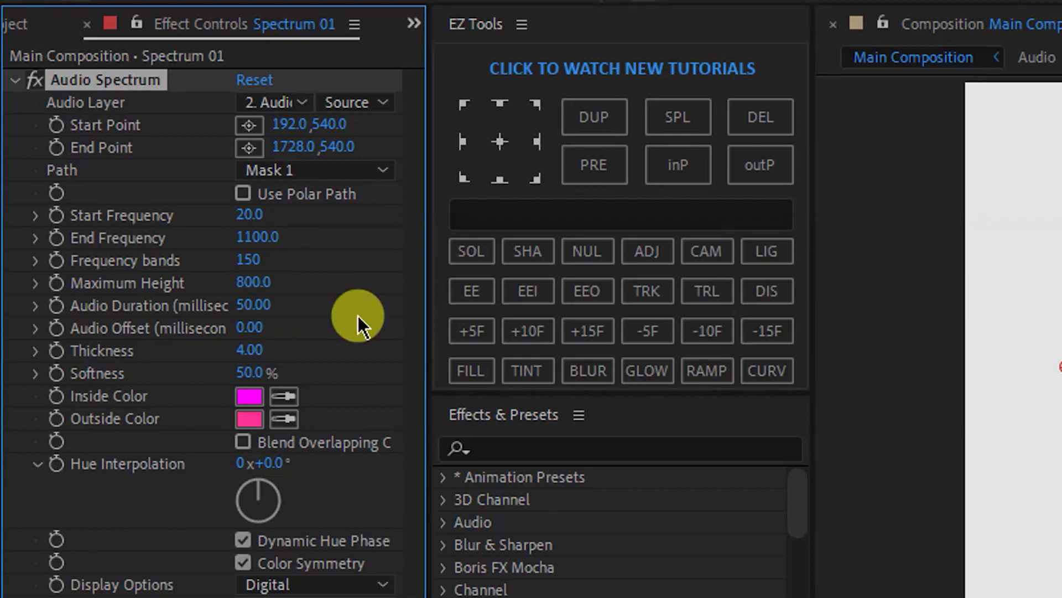
key(Tab)
text(0)
key(Return)
- Set both Inside and Outside Color to #131212
click(252, 396)
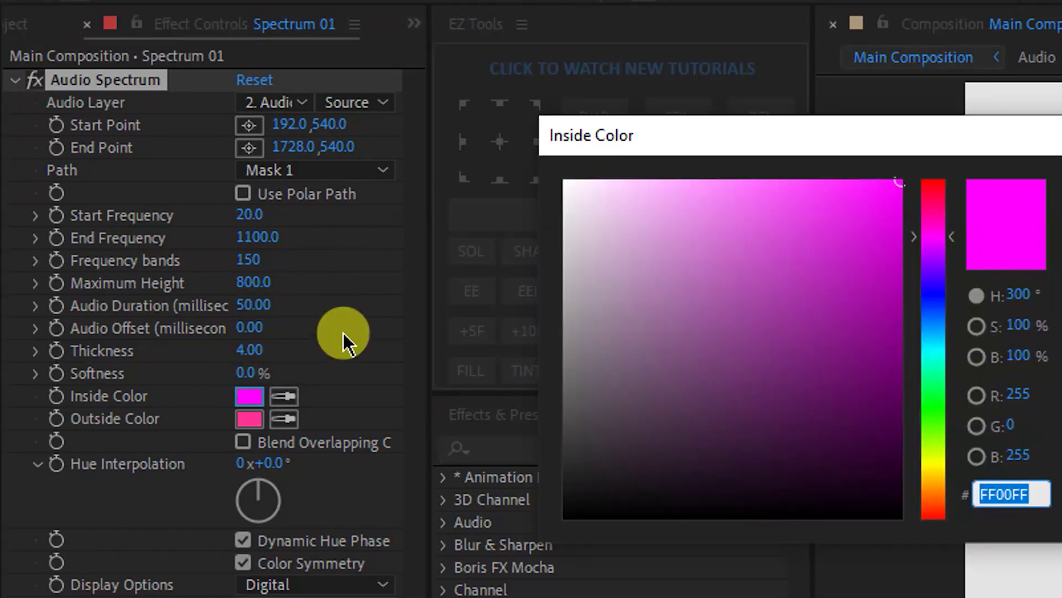
text(131212)
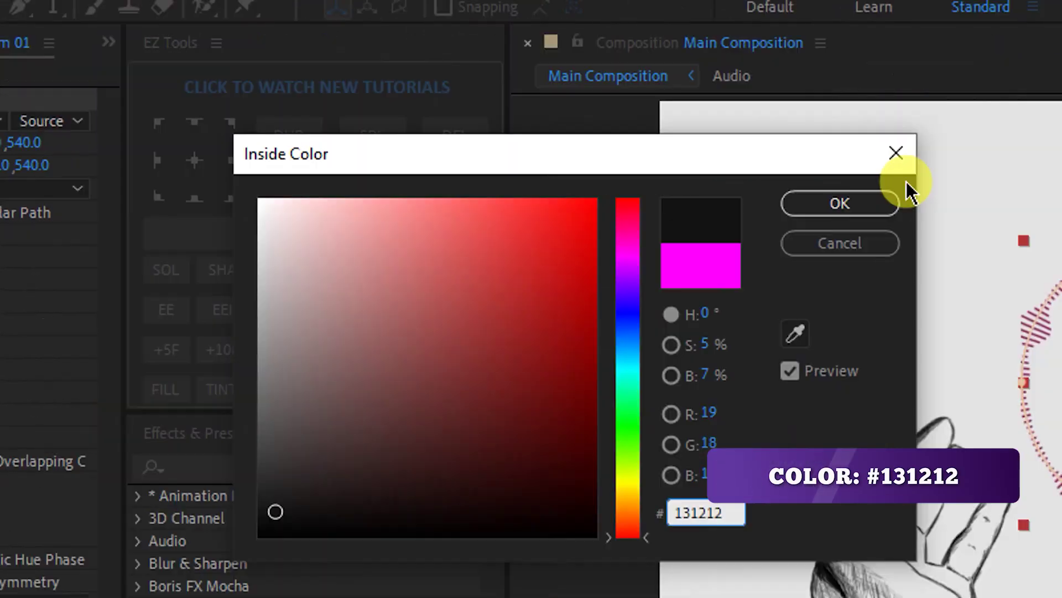
click(1061, 188)
click(284, 422)
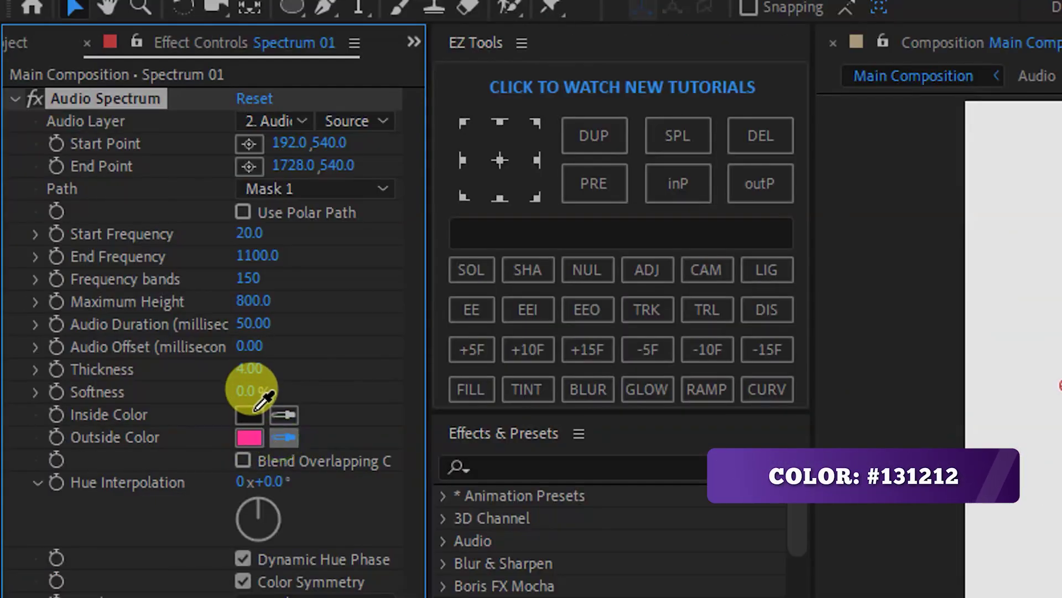
click(255, 411)
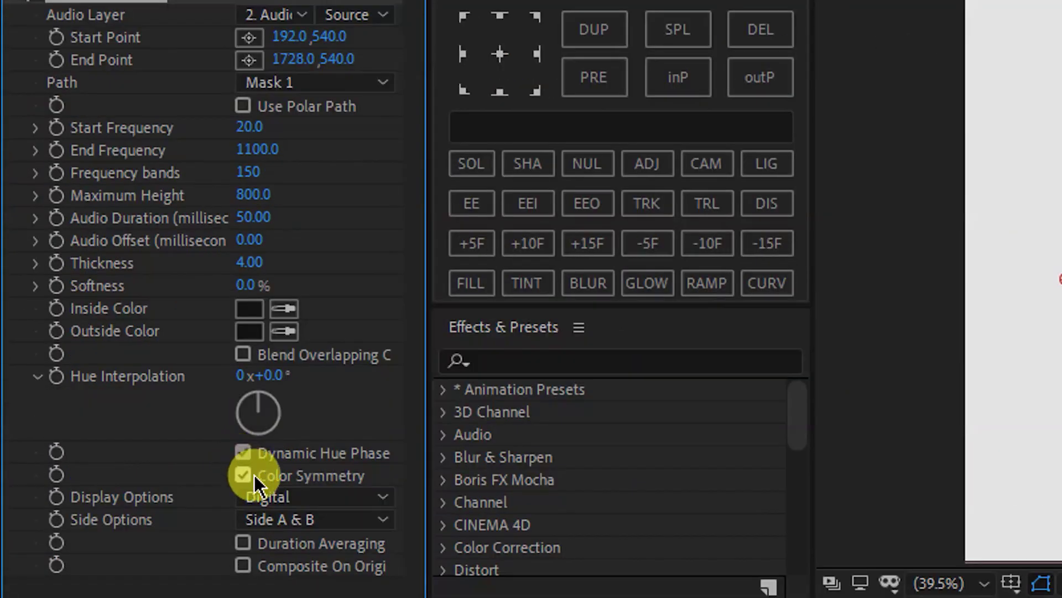
- Display the spectrum as Analog dots on Side A only
click(277, 596)
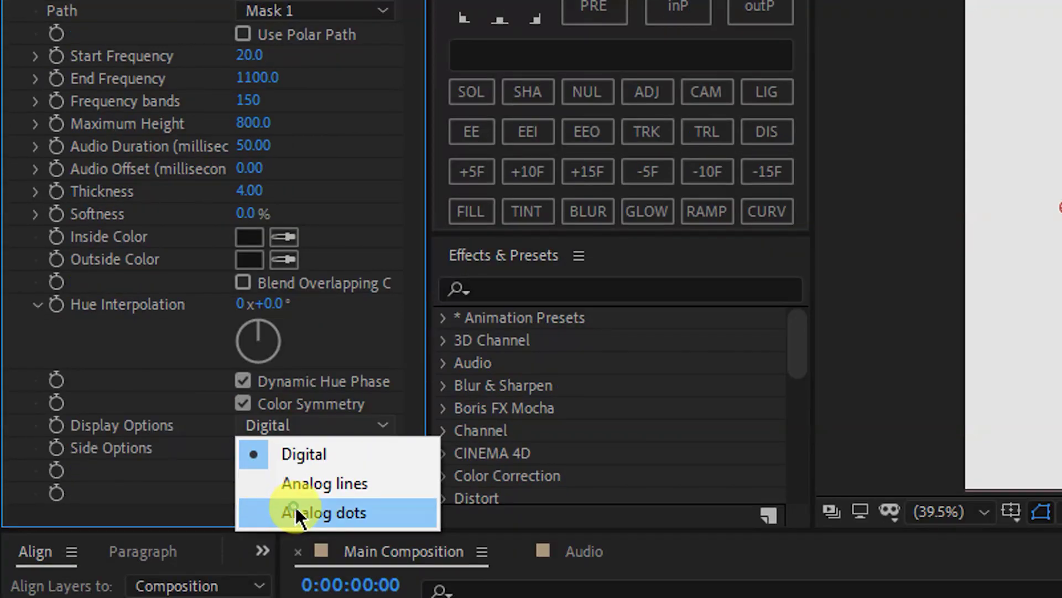
click(294, 505)
click(319, 450)
click(319, 476)
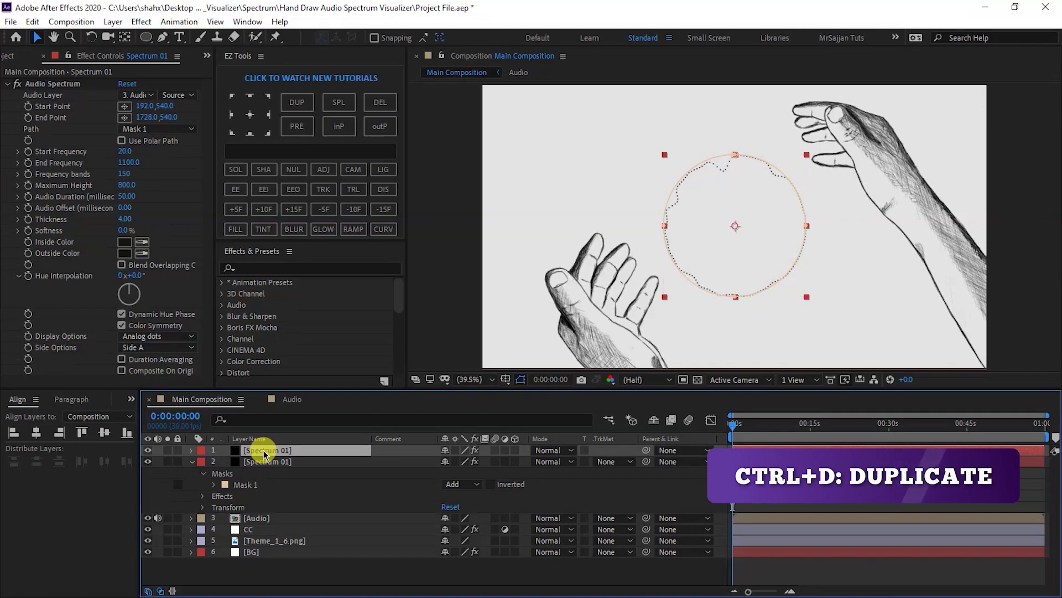
- Duplicate the spectrum with Start Frequency 1, End 500, Maximum Height 300, both sides
key(ctrl+d)
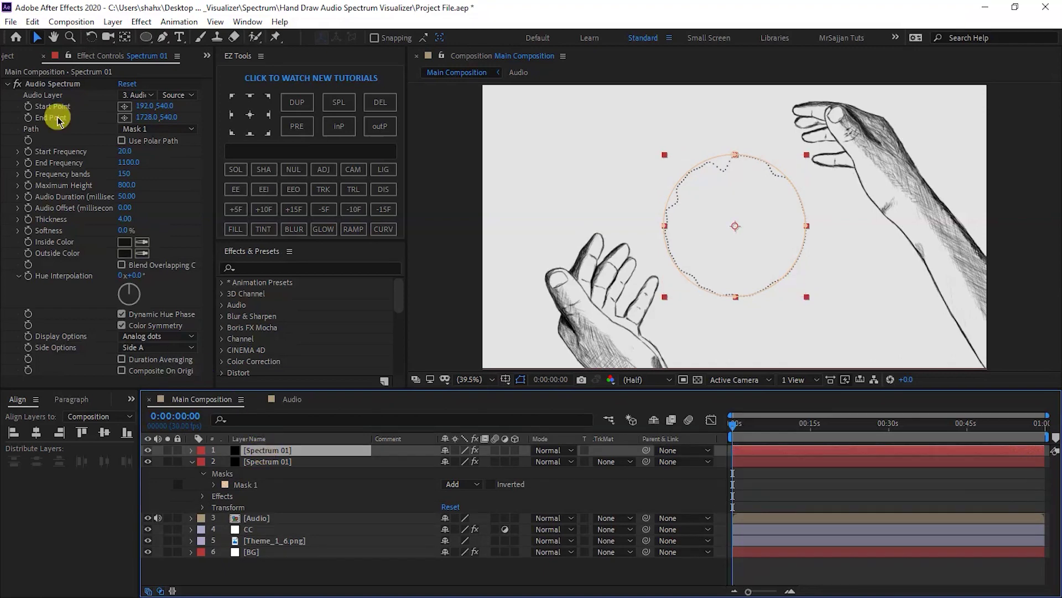
click(125, 151)
text(1)
key(Return)
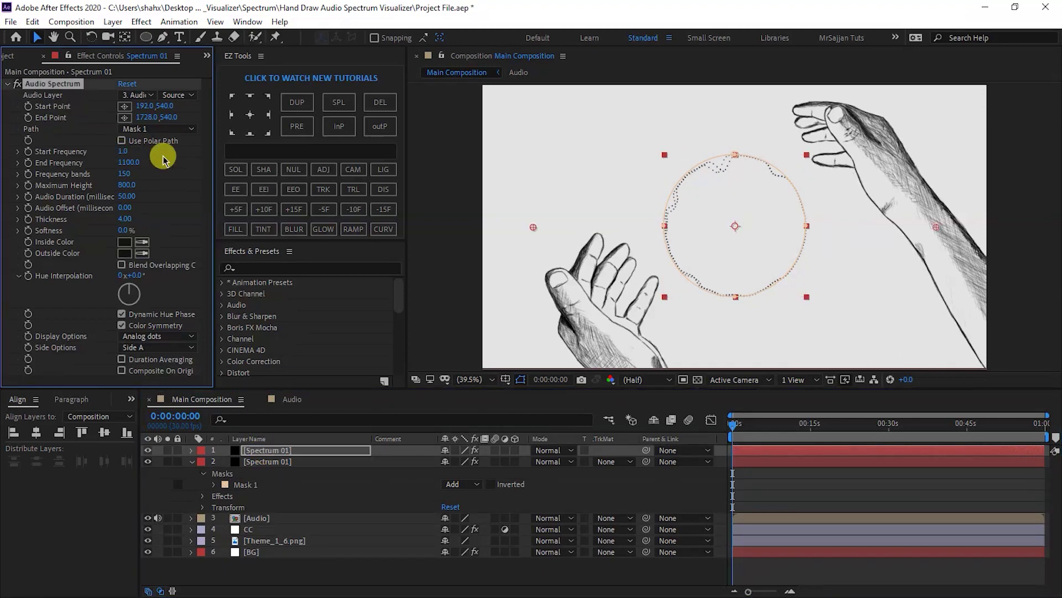
key(Tab)
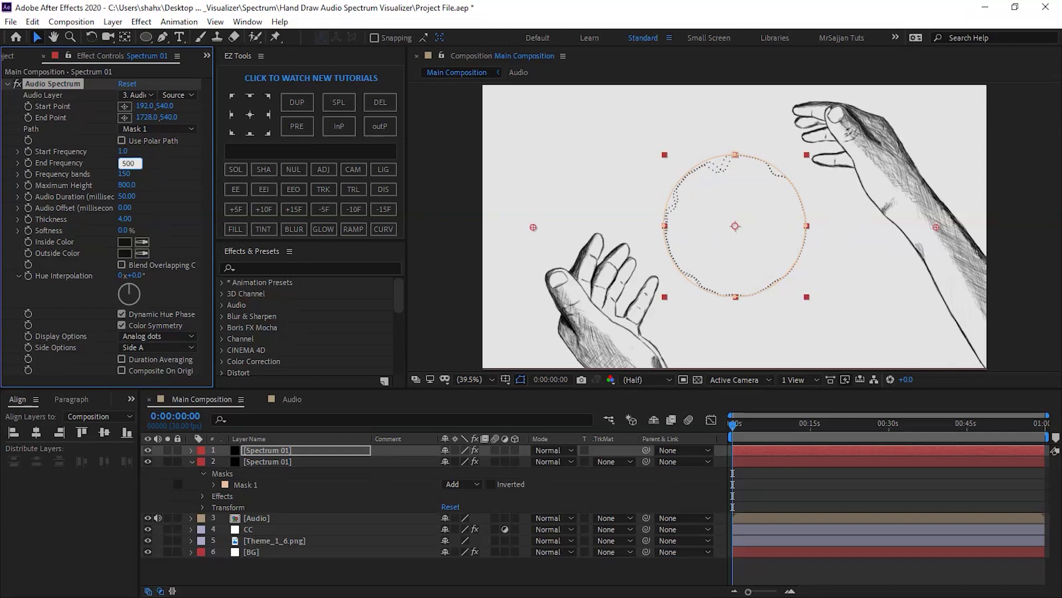
key(Tab)
key(Tab)
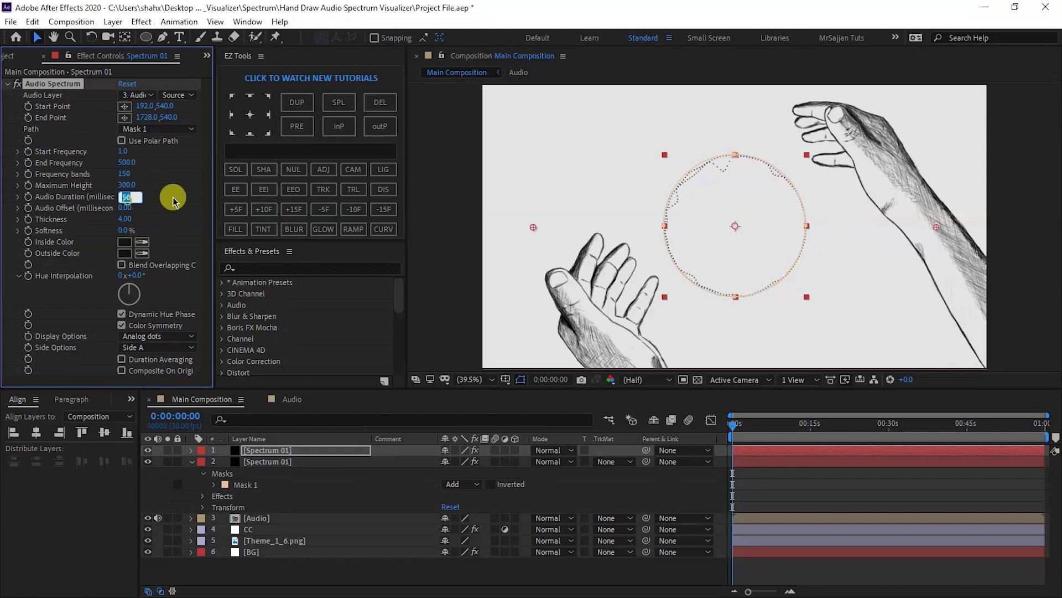
text(90)
key(Tab)
key(Tab)
click(157, 348)
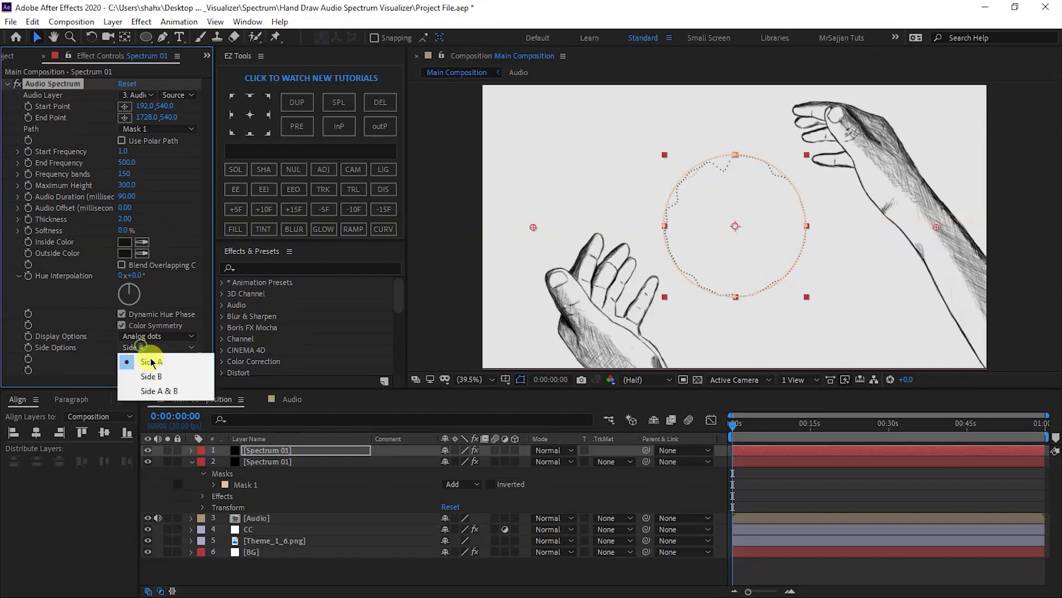
click(168, 390)
- Duplicate again with frequencies 20–1100, Thickness 2.50 and Digital display
click(264, 451)
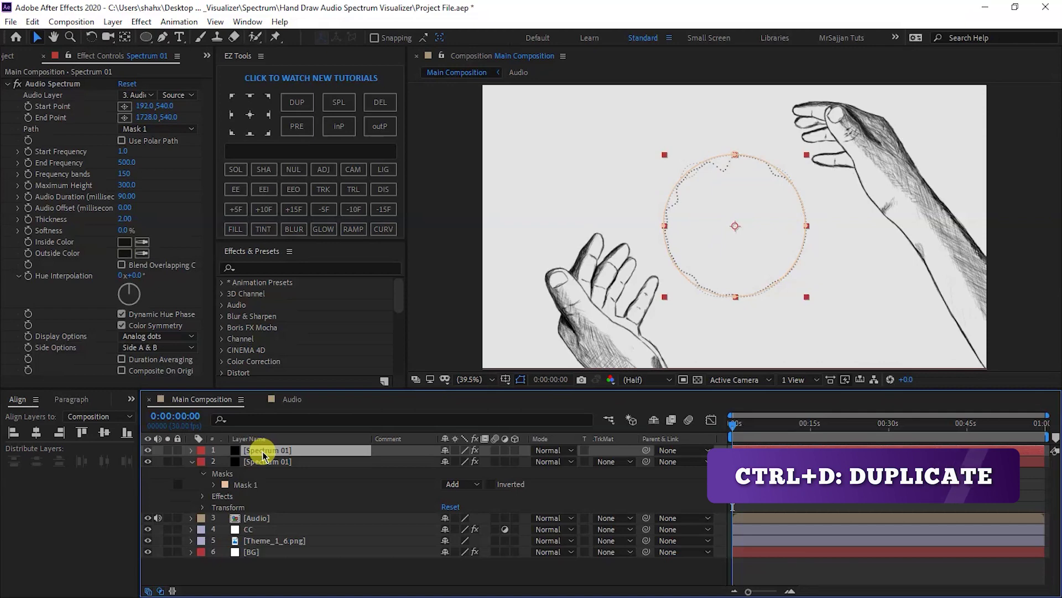
key(ctrl+d)
click(124, 151)
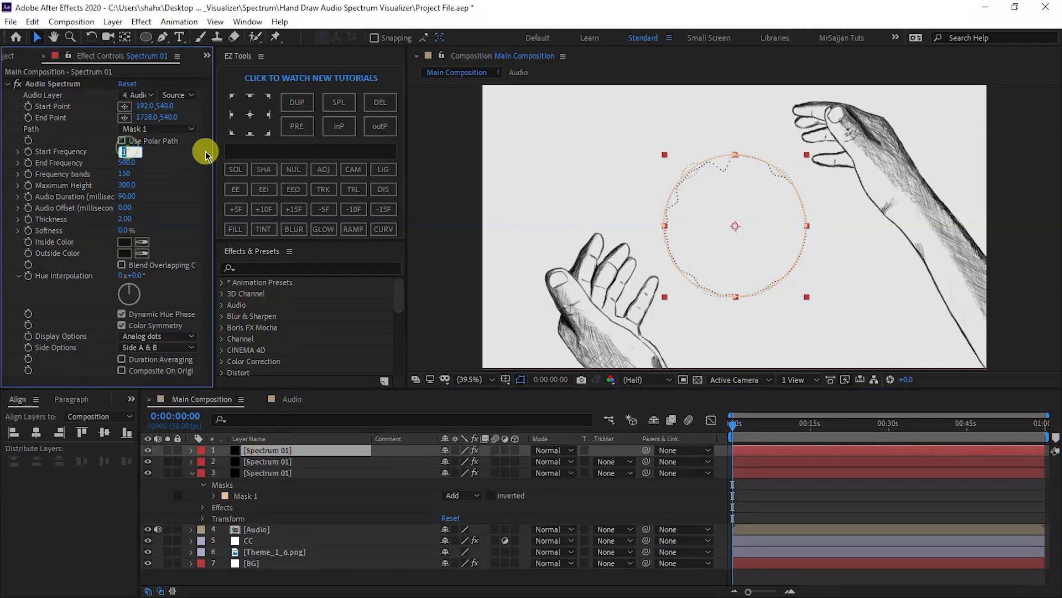
text(20)
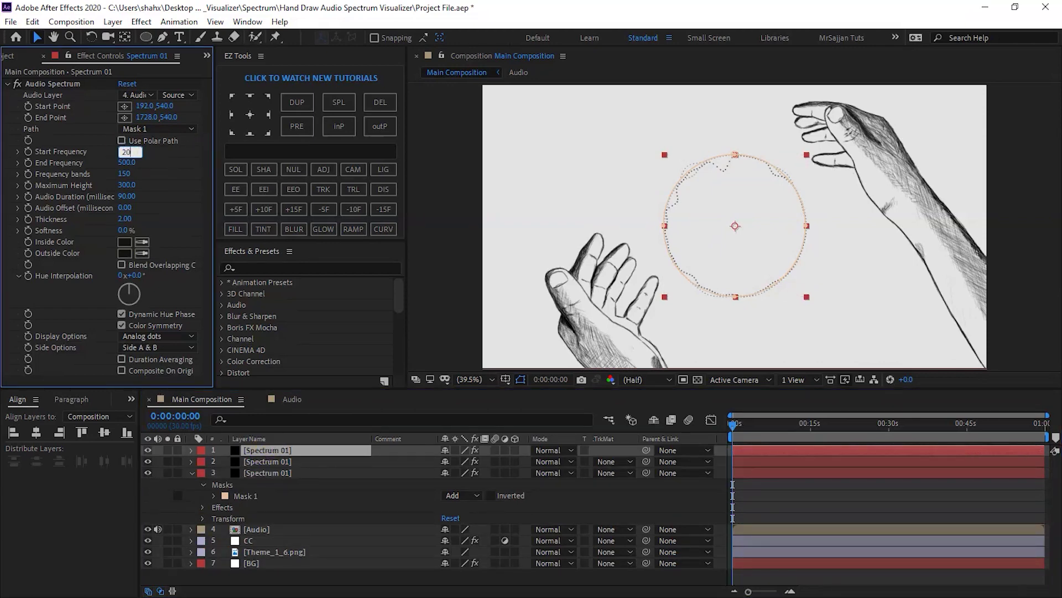
key(Tab)
text(1100)
key(Tab)
key(Tab)
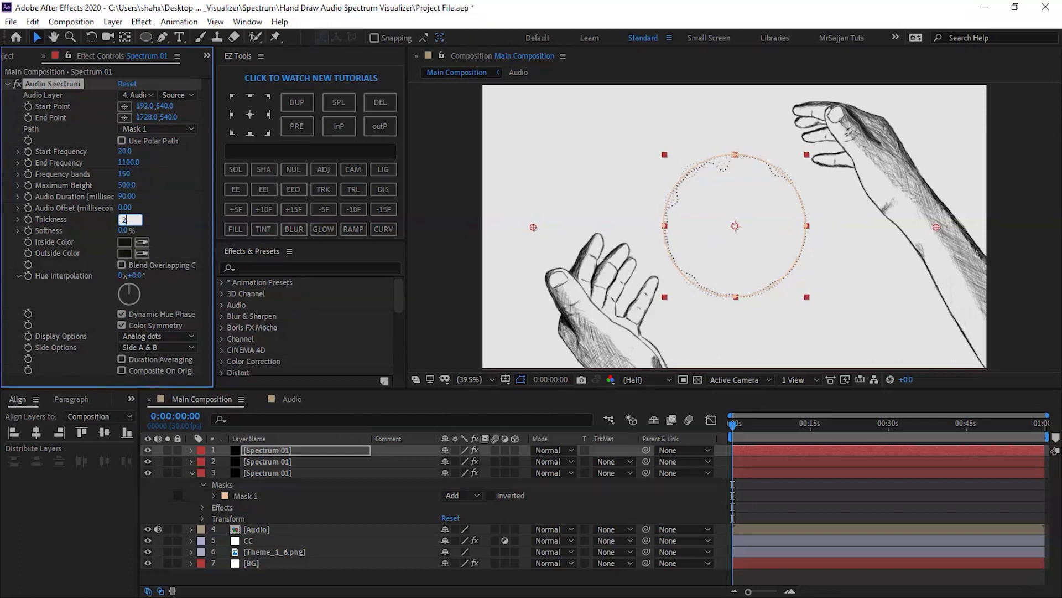
text(2.50)
click(166, 336)
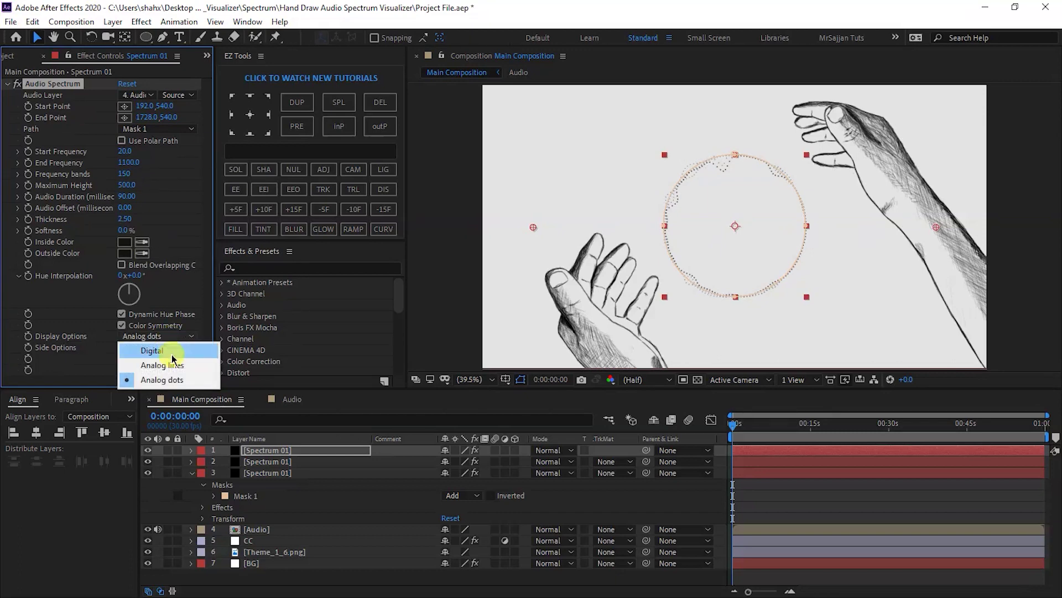
click(174, 357)
- Rename the spectrum copies Spectrum 02 and Spectrum 03
click(312, 461)
key(Return)
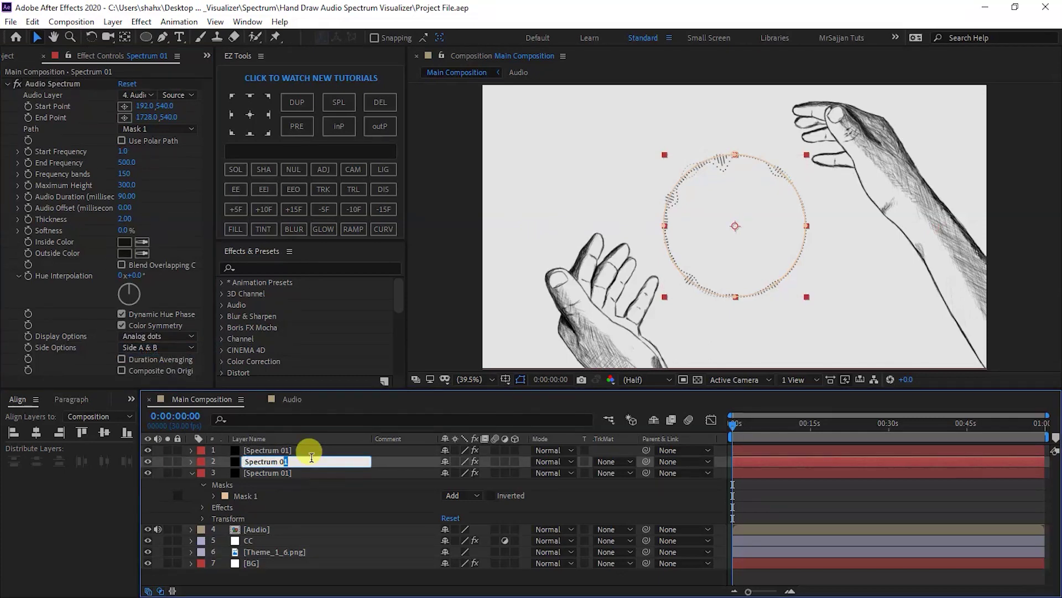
text(2)
key(Return)
click(308, 450)
key(Return)
text(Spectrum 03)
key(Return)
key(ctrl+d)
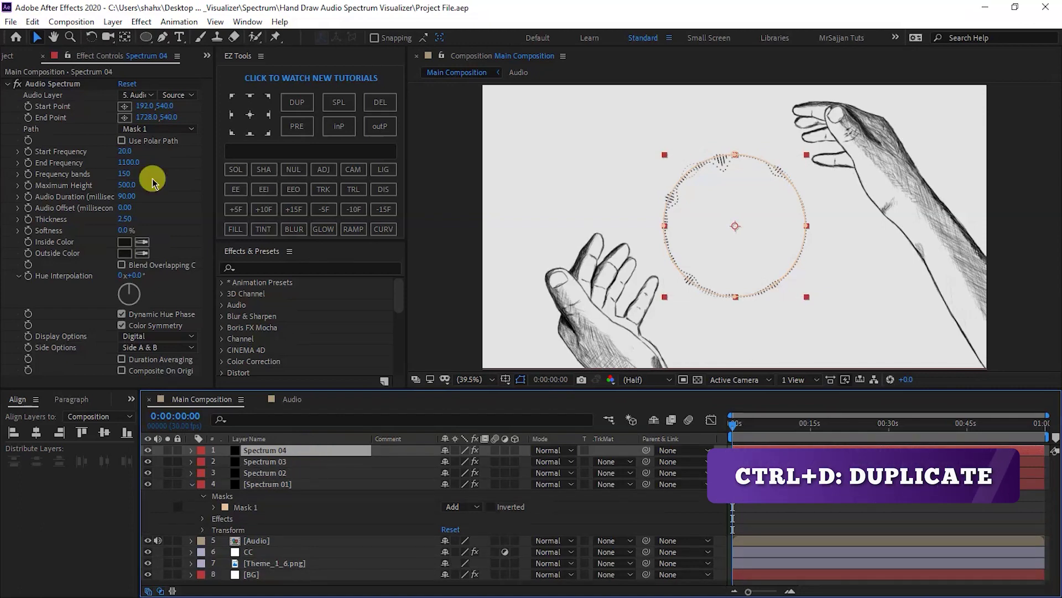
- Give Spectrum 04 frequencies 1–600, height 300, Analog dots display, Side A only
click(125, 151)
text(1)
key(Tab)
text(600)
key(Tab)
text(300)
click(158, 336)
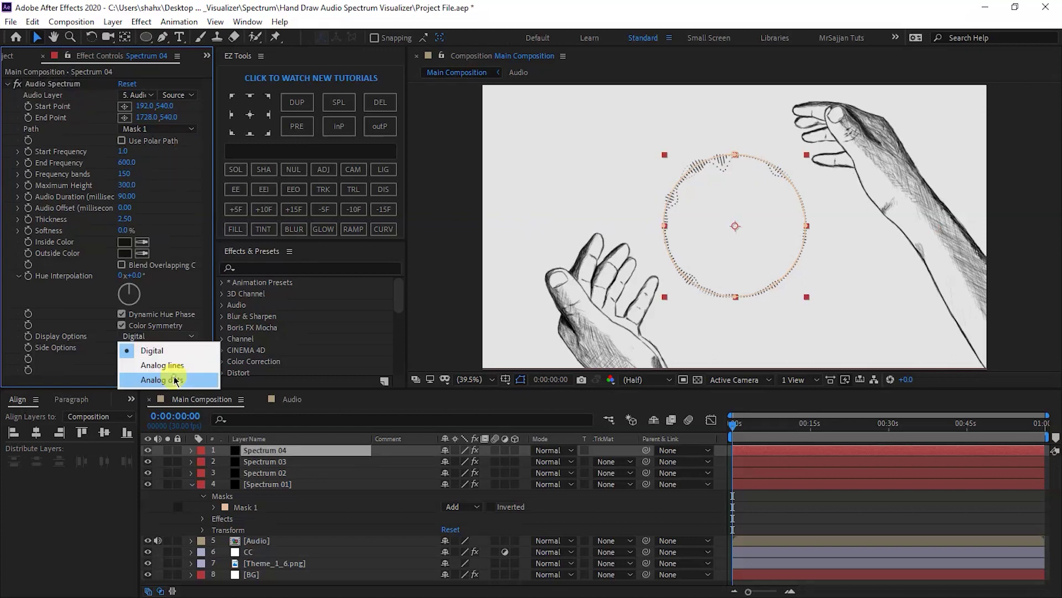
click(175, 380)
click(166, 347)
click(151, 362)
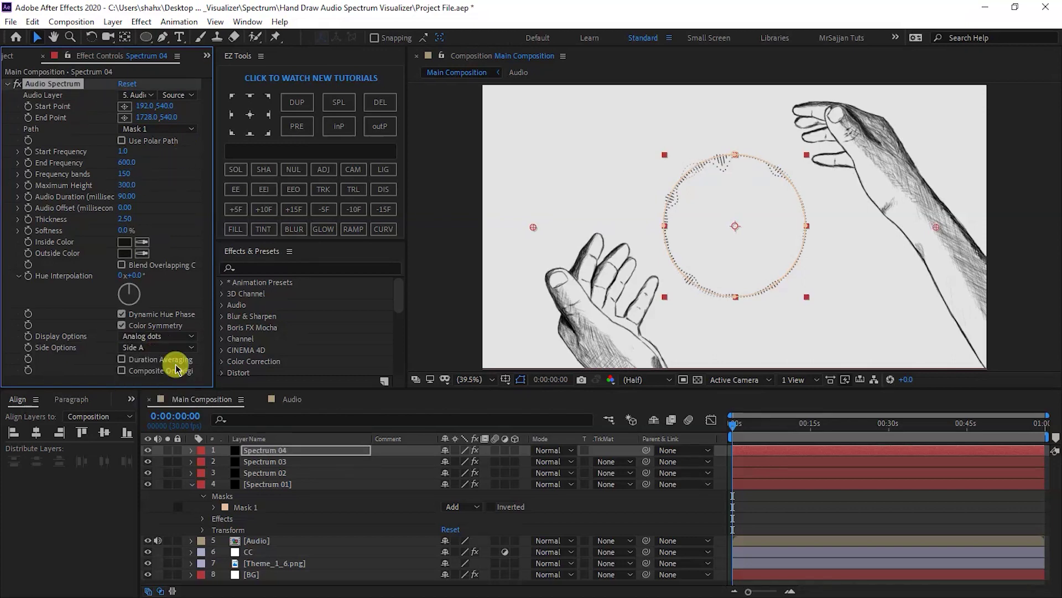
- Duplicate as Spectrum 05 with End Frequency 800 and Side B
click(308, 450)
key(ctrl+d)
click(126, 162)
text(8)
key(Tab)
key(Tab)
text(60)
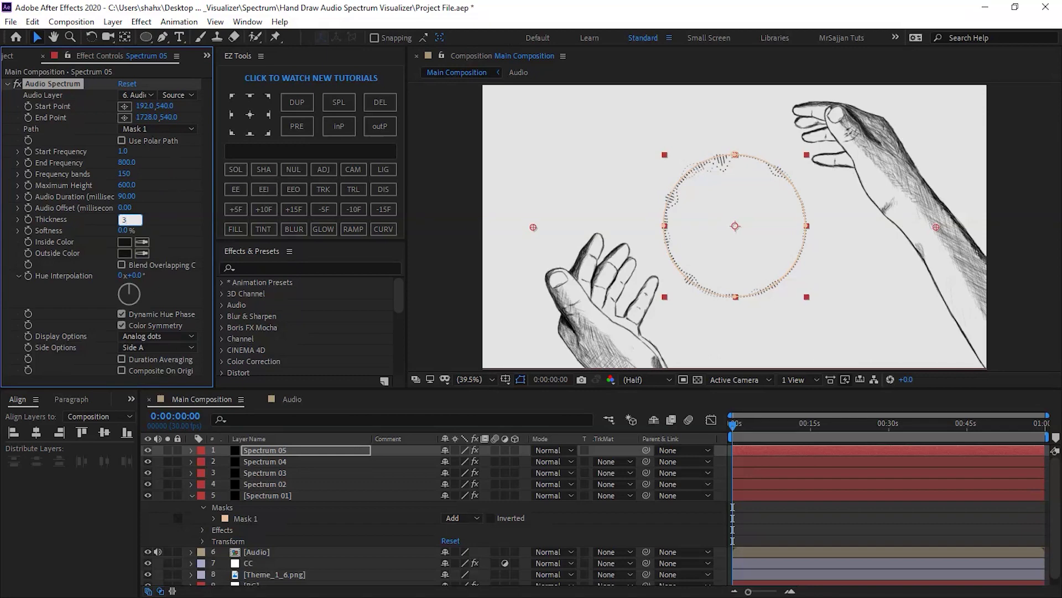
click(166, 347)
click(186, 377)
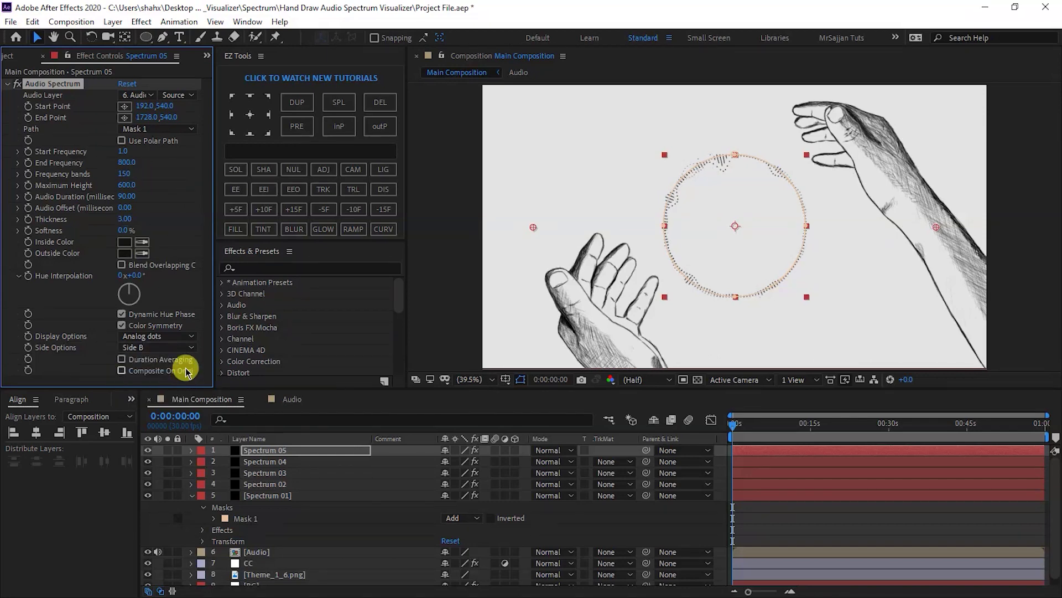
- Duplicate into Spectrum 06 and 07, giving 07 End Frequency 1100 and Analog lines
click(297, 453)
key(ctrl+d)
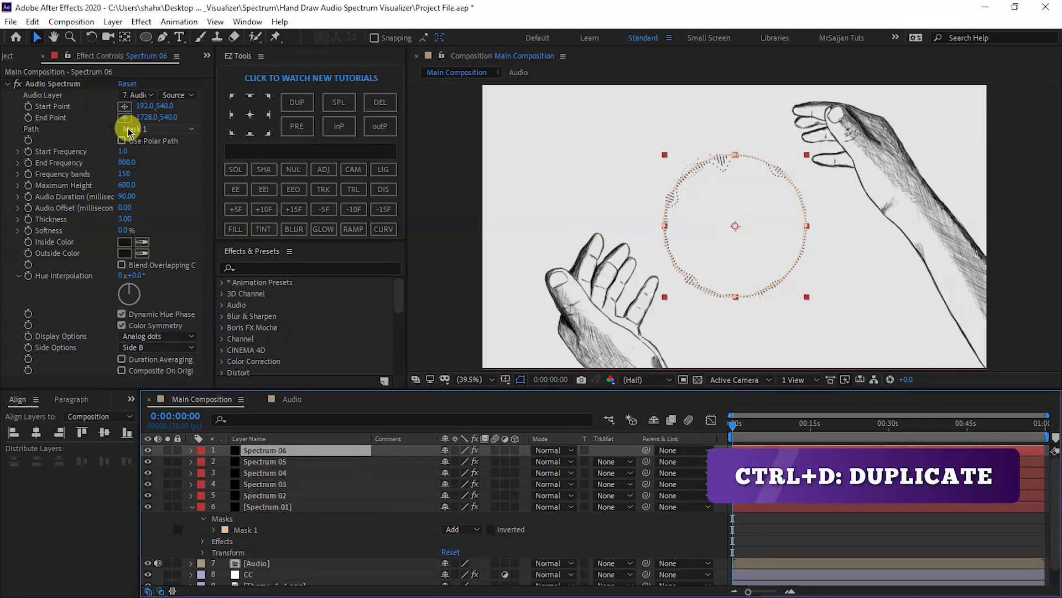
click(122, 153)
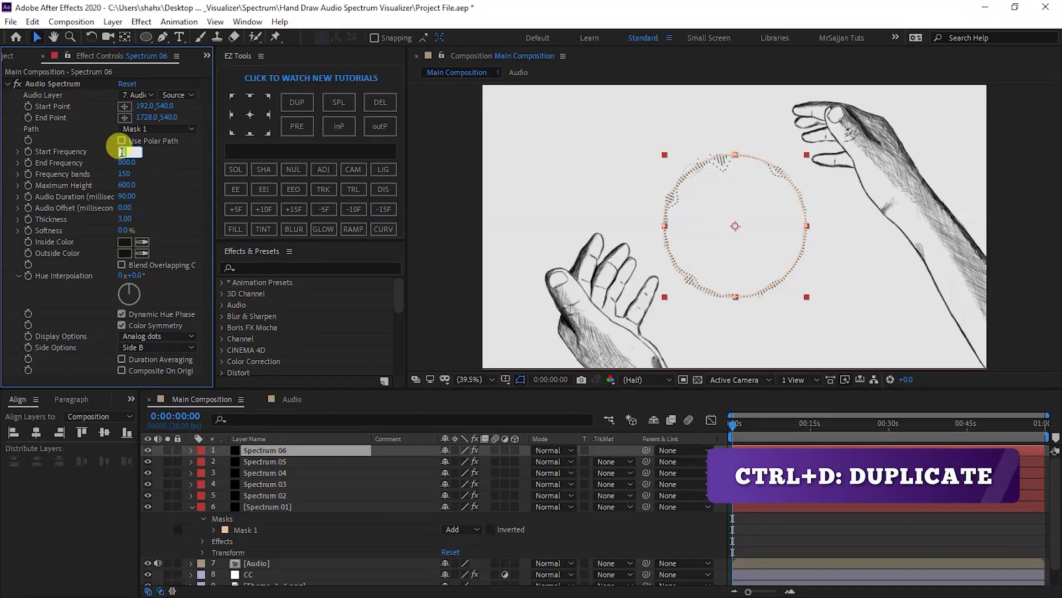
key(Tab)
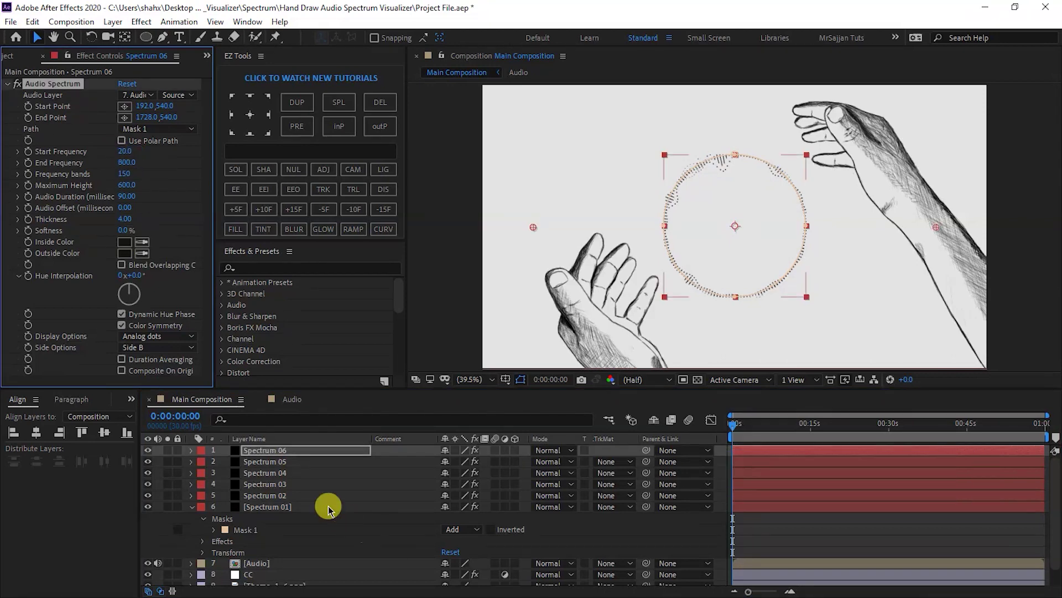
key(ctrl+d)
click(128, 163)
text(1100)
click(157, 336)
click(156, 364)
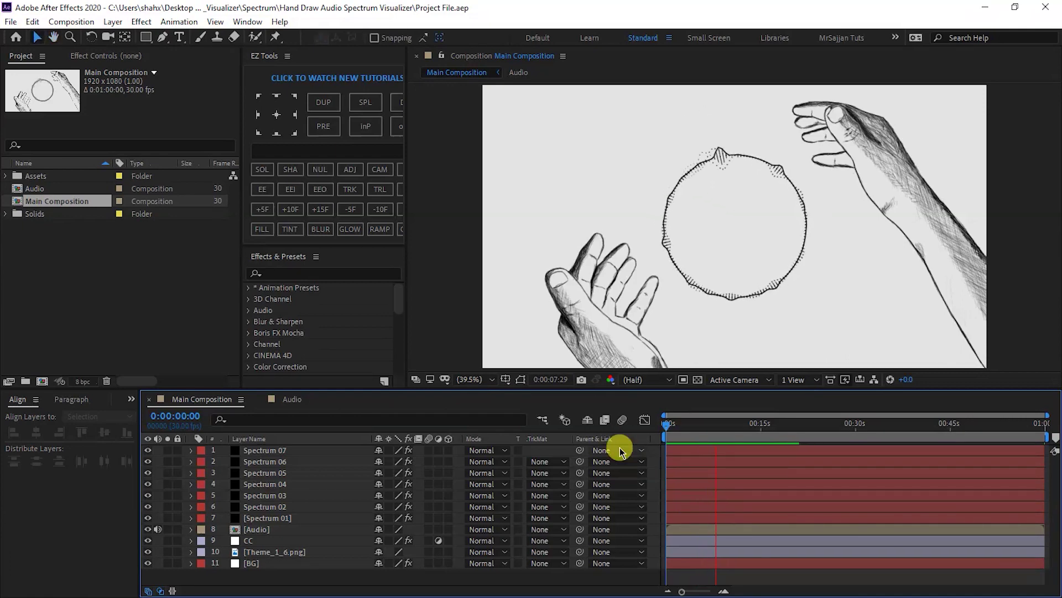
- Precompose Spectrum 01–07 and the Audio layer into 'Spectrums', moving all attributes
click(266, 450)
shift+click(290, 518)
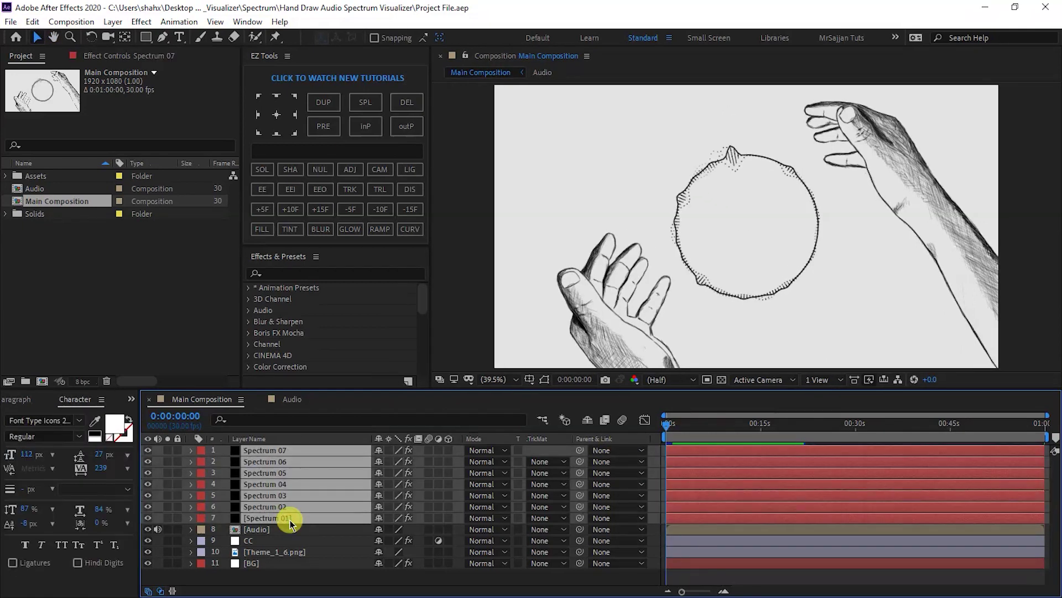
shift+click(285, 533)
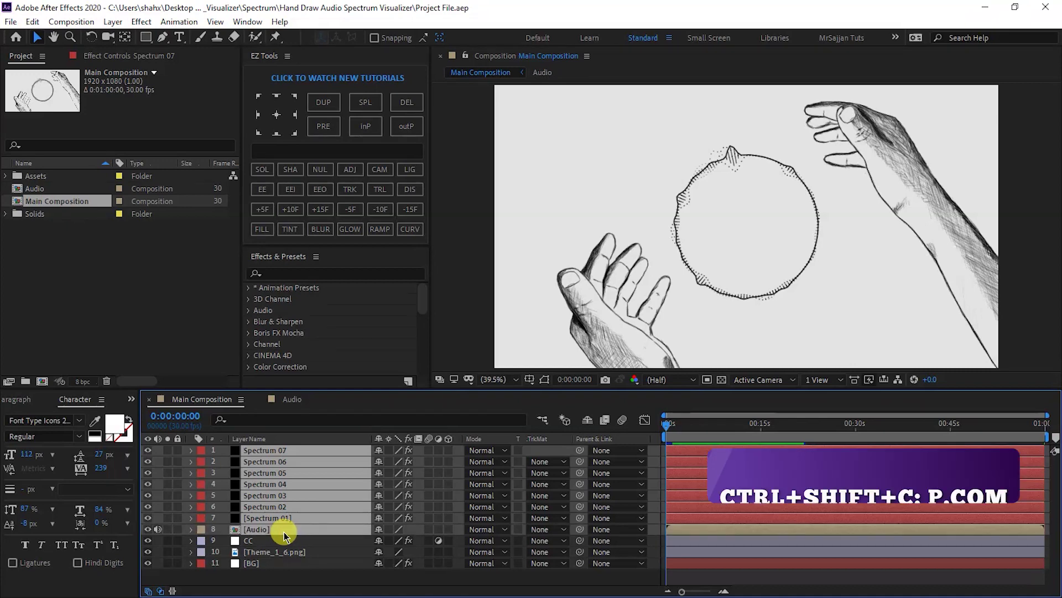
key(ctrl+shift+c)
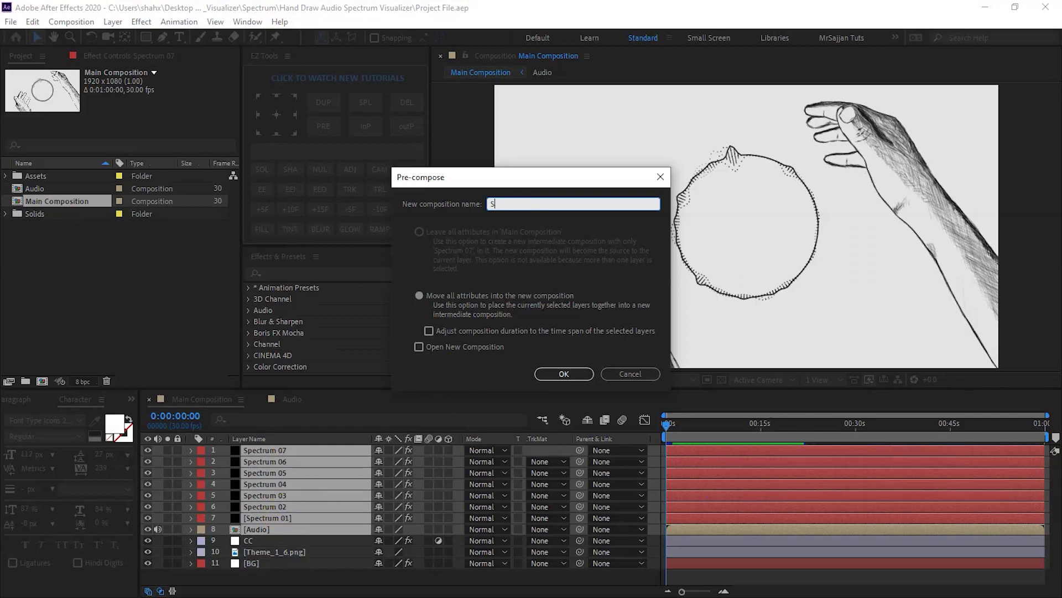
text(Spectrums)
click(459, 302)
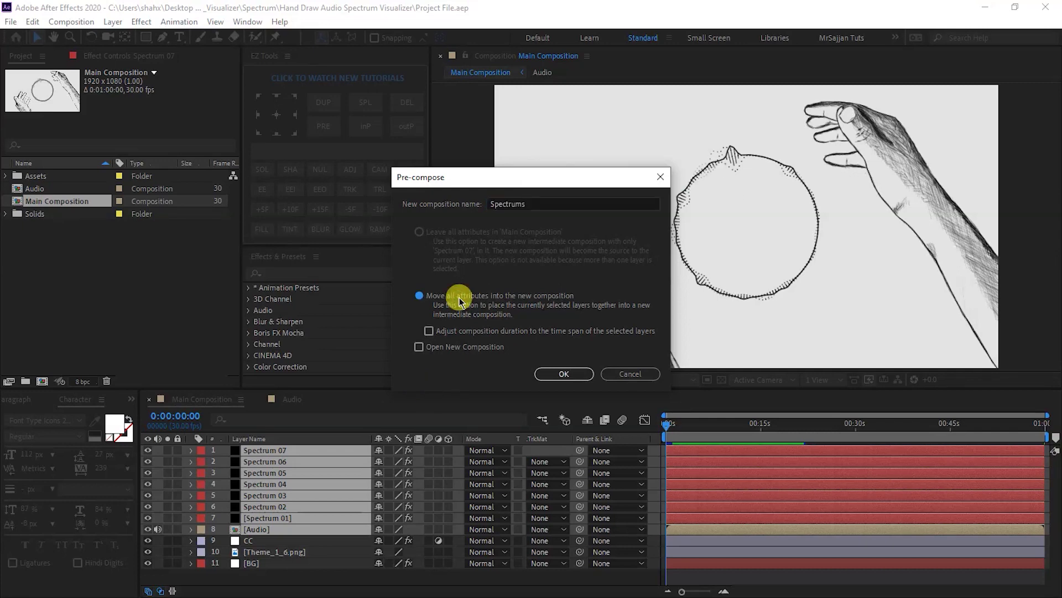
click(565, 376)
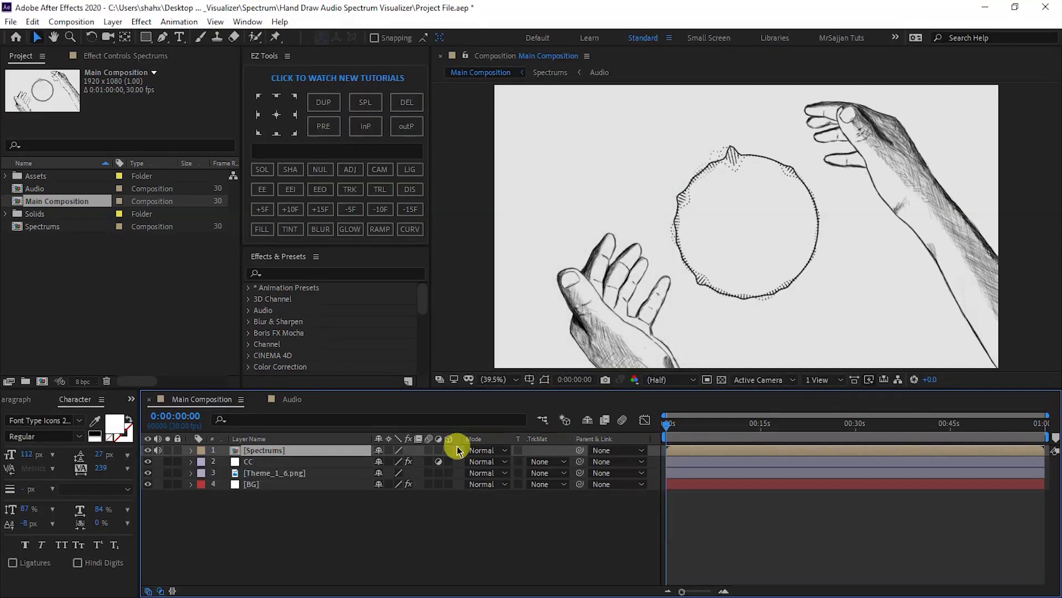
- Add a text layer inside the circle and give its Source Text the timer expression
click(178, 37)
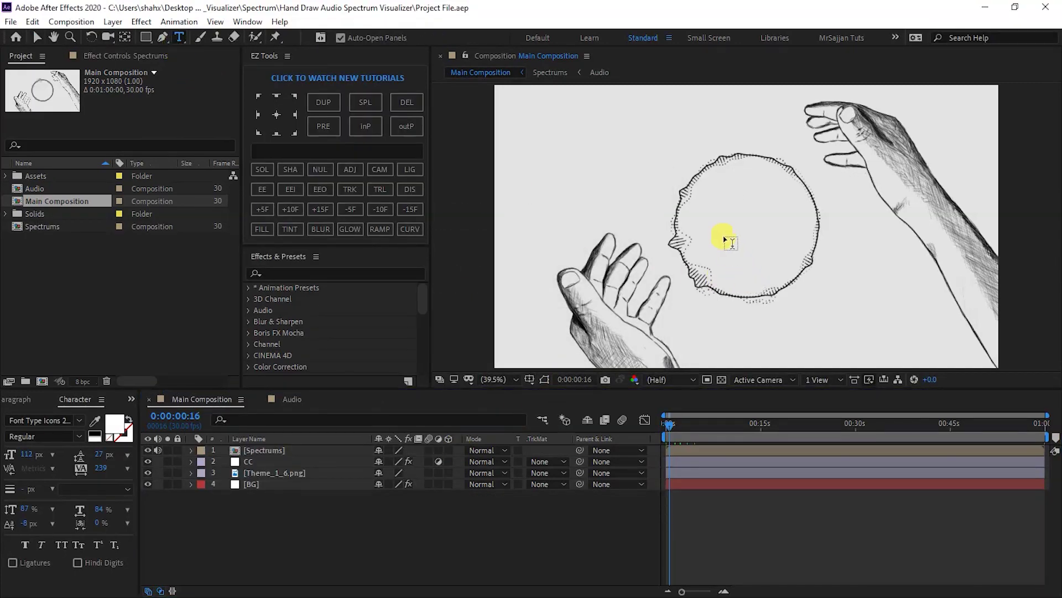
click(722, 223)
click(192, 450)
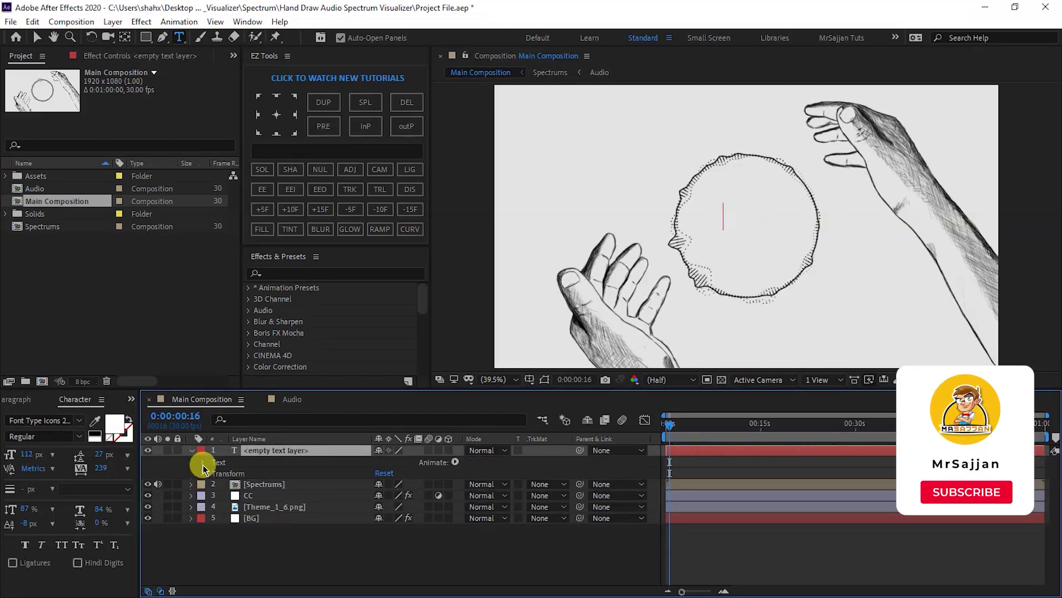
click(203, 464)
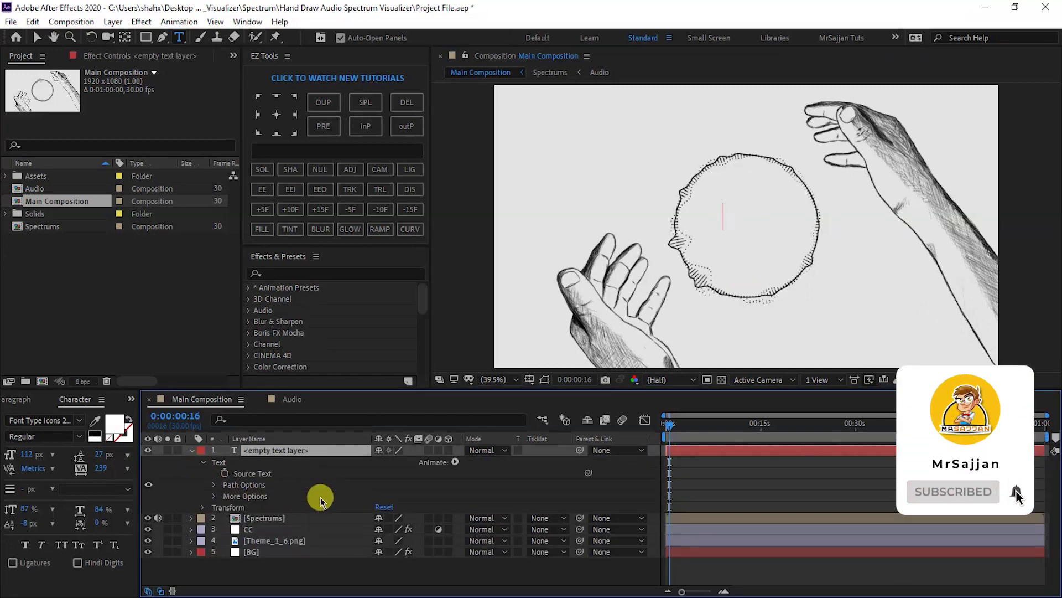
click(226, 477)
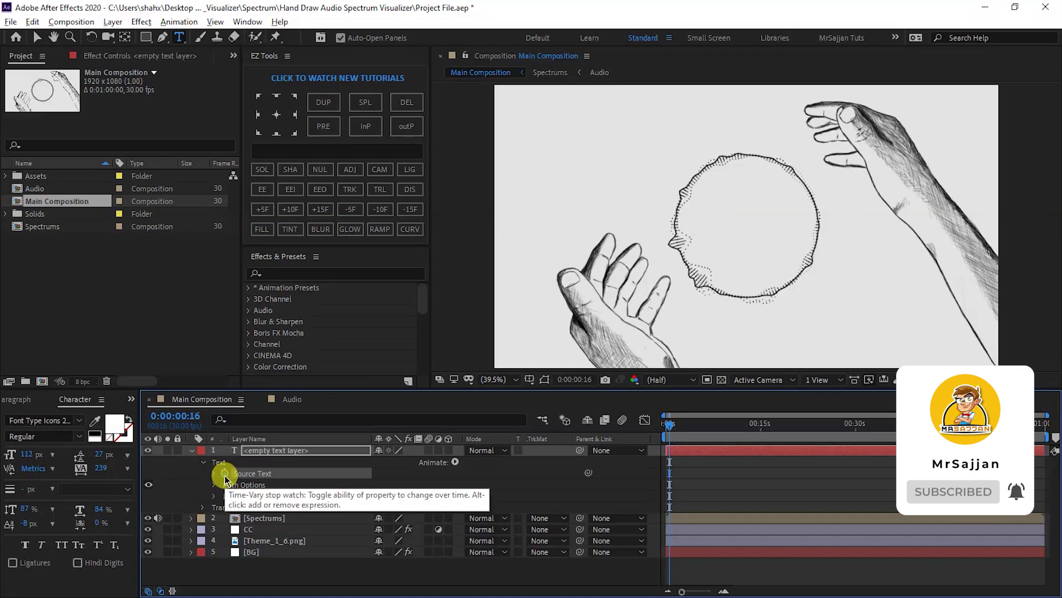
alt+click(225, 475)
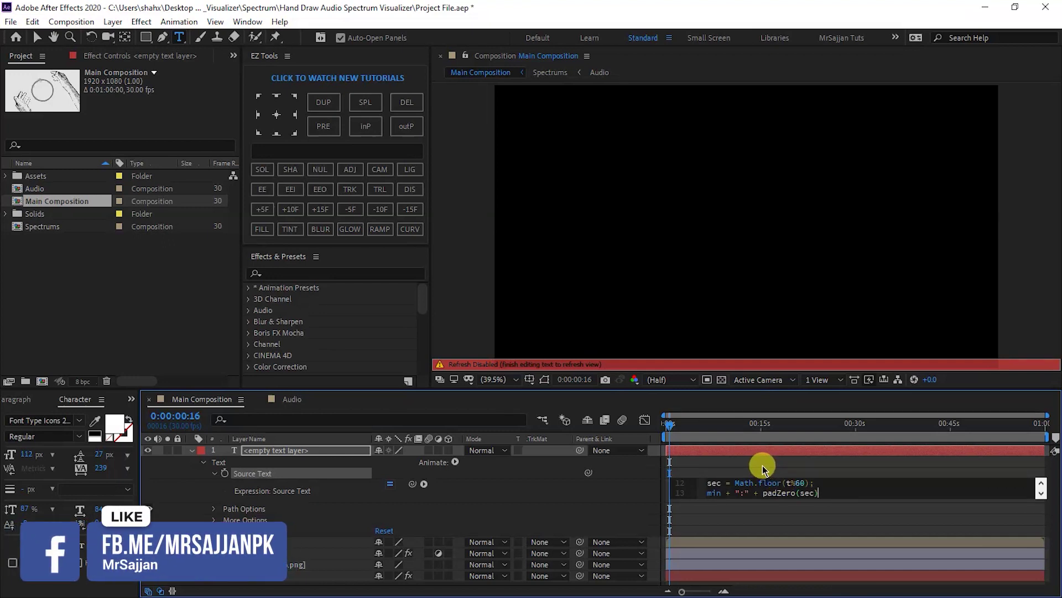
- Set the timer text to Breaking Mad at 150 px and centre it in the composition
click(39, 420)
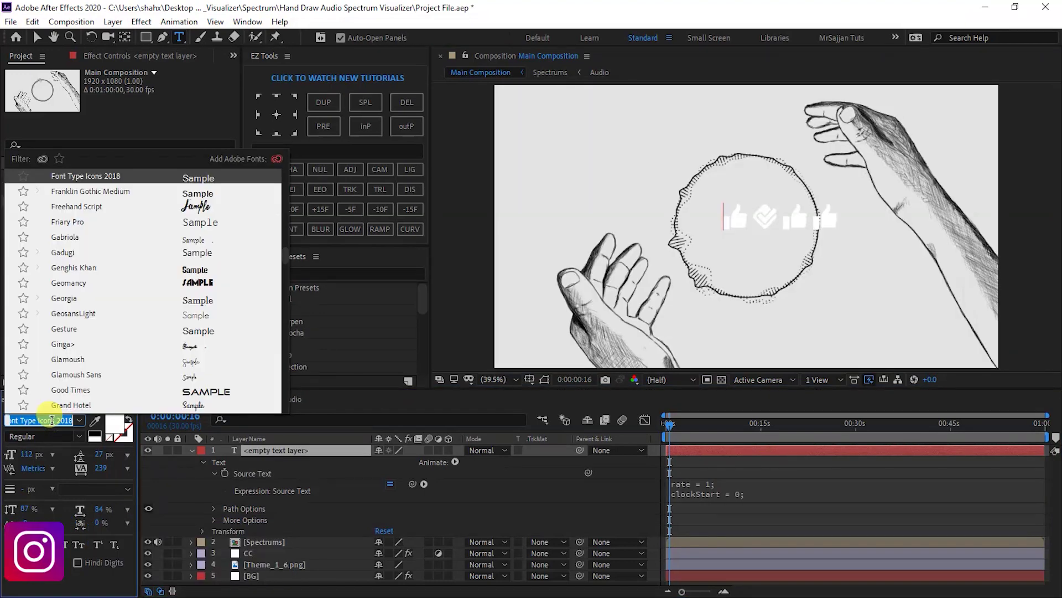
text(Breaking Mad)
key(Return)
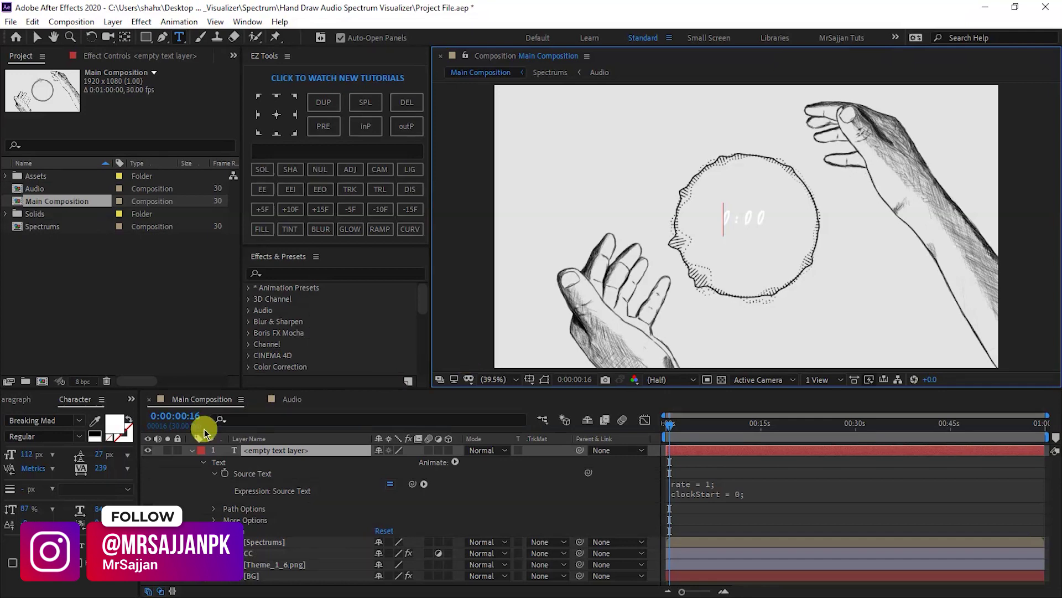
click(26, 453)
text(150)
key(Return)
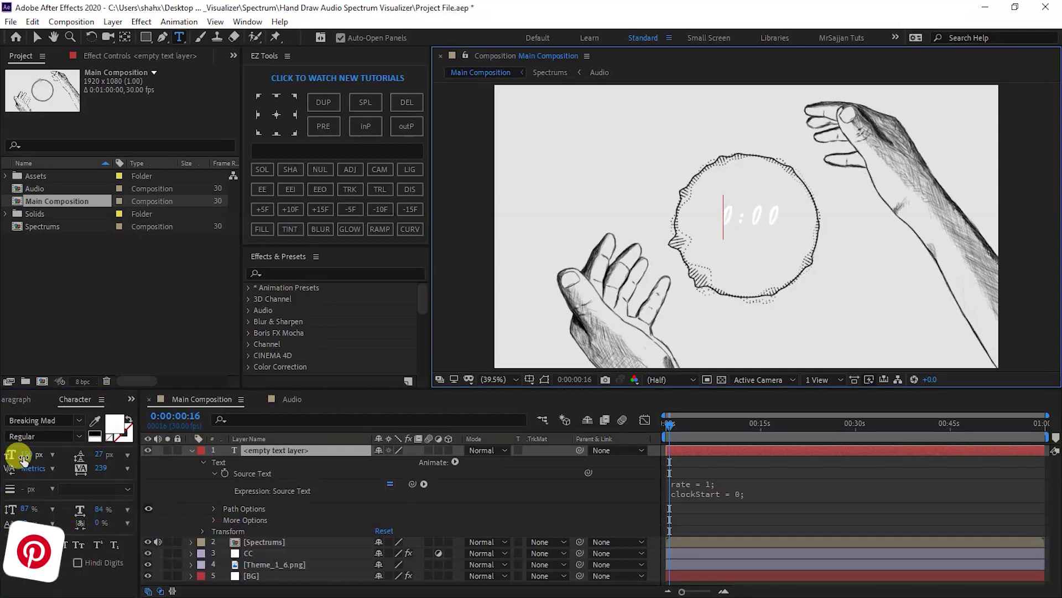
key(v)
click(36, 432)
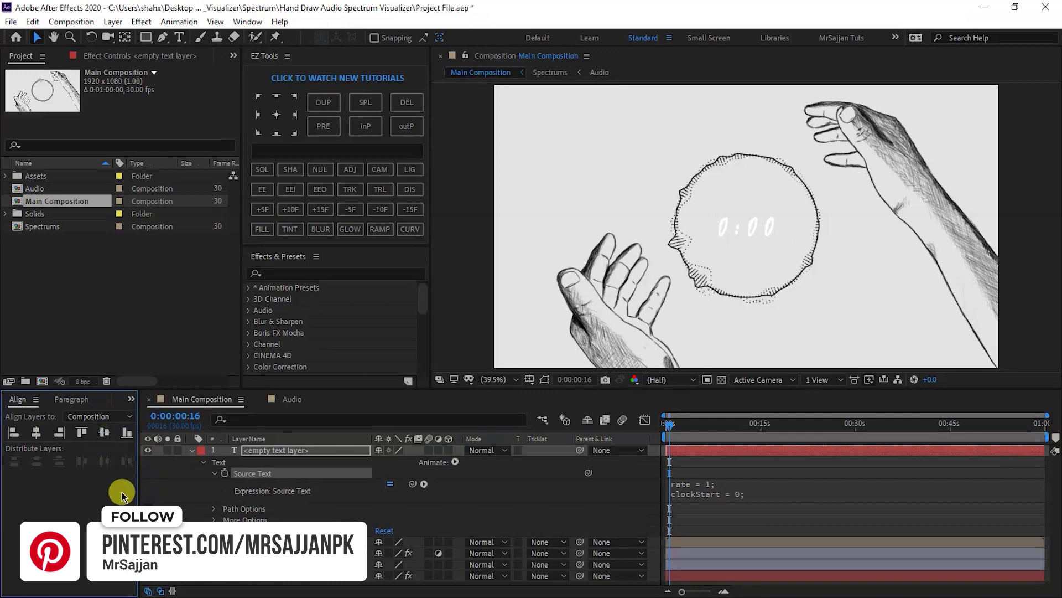
- Apply a Fill effect to the timer text with a near-black dark grey colour
click(260, 450)
key(ctrl+space)
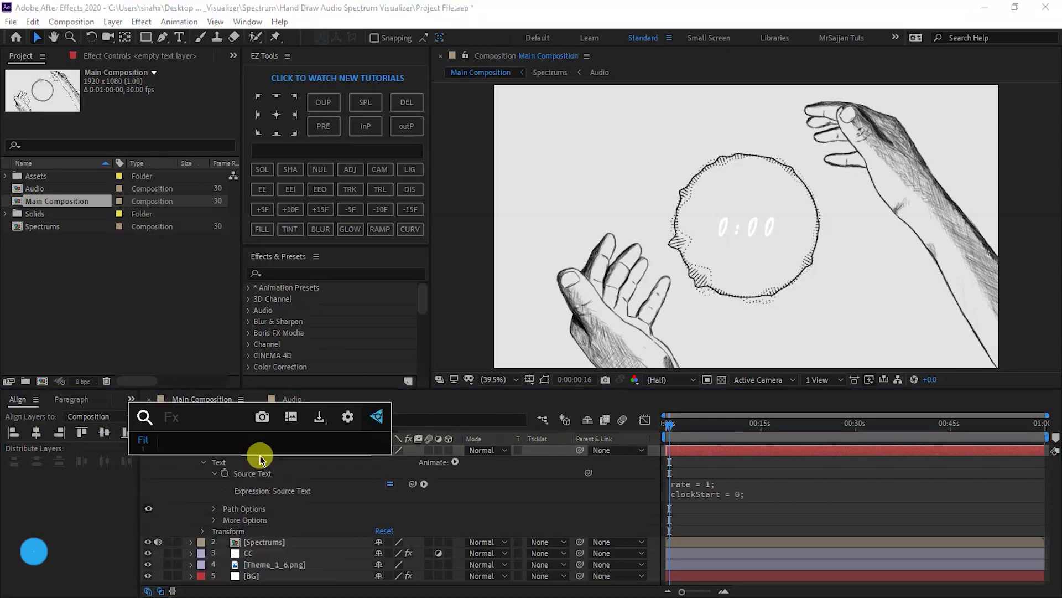
text(fill)
click(260, 454)
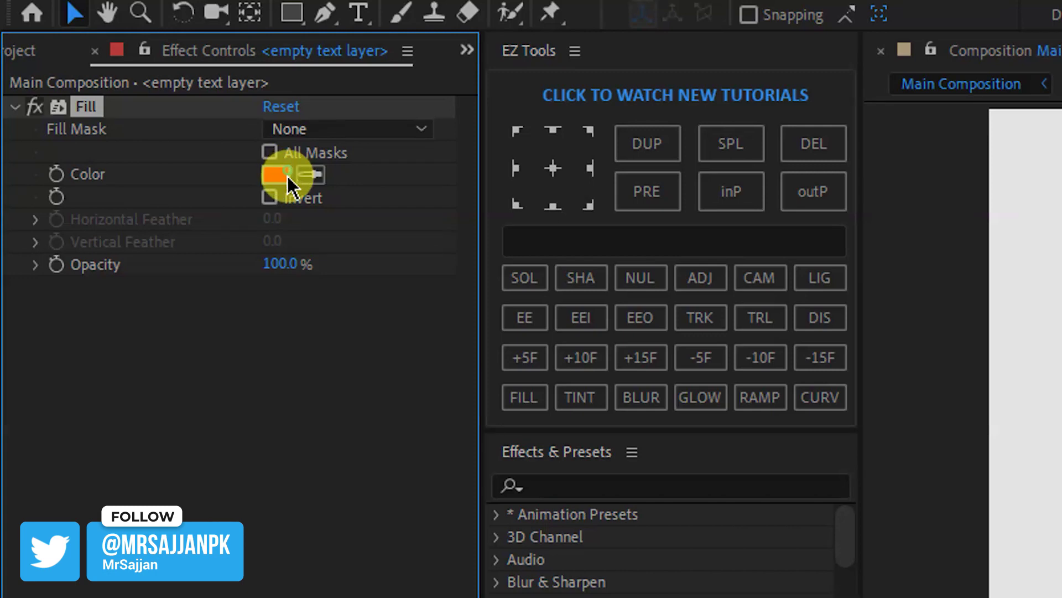
click(287, 177)
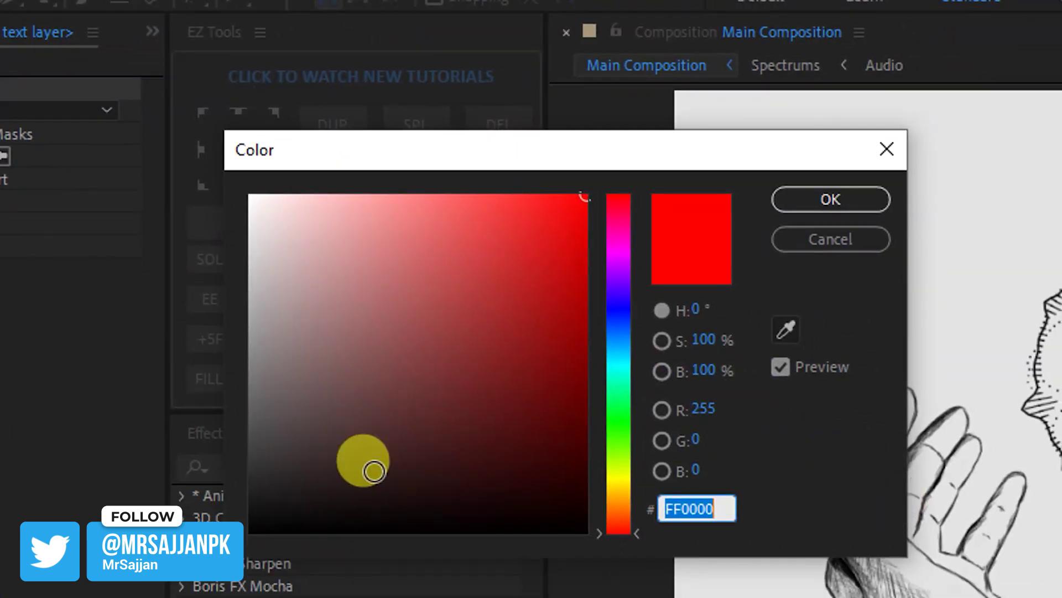
text(000000)
key(Return)
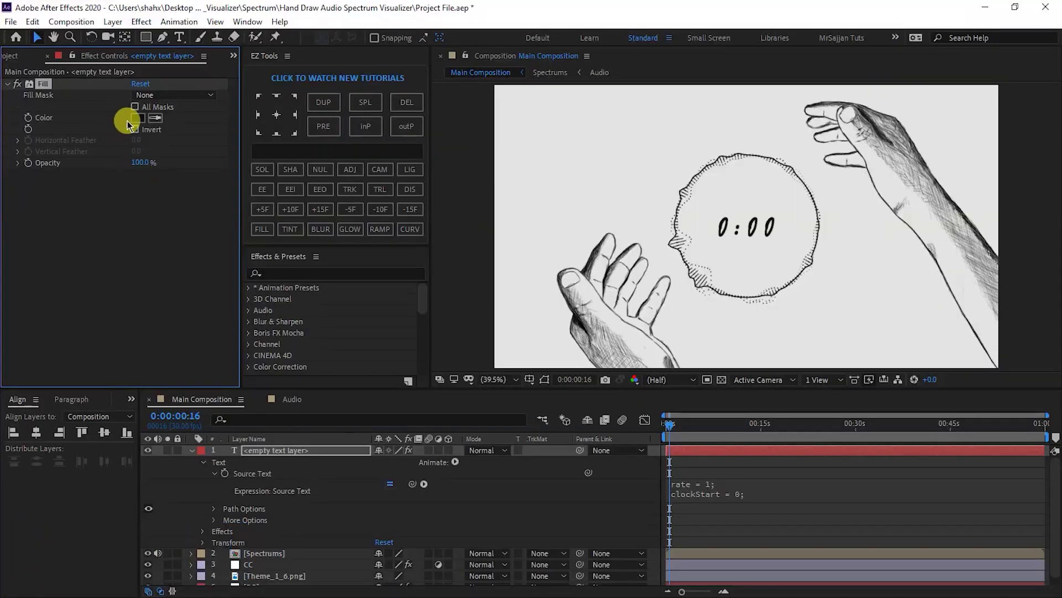
click(137, 118)
click(287, 282)
click(549, 162)
- Check the timer counting during playback and rename the text layer 'Time'
drag(671, 435, 809, 435)
click(269, 448)
click(270, 451)
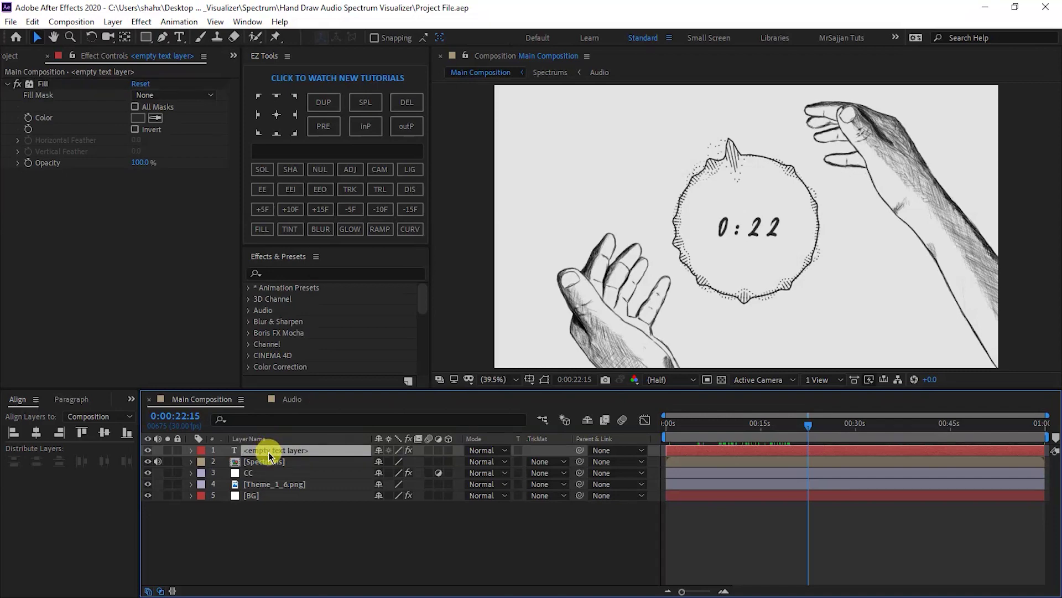
key(Return)
text(Time)
key(Return)
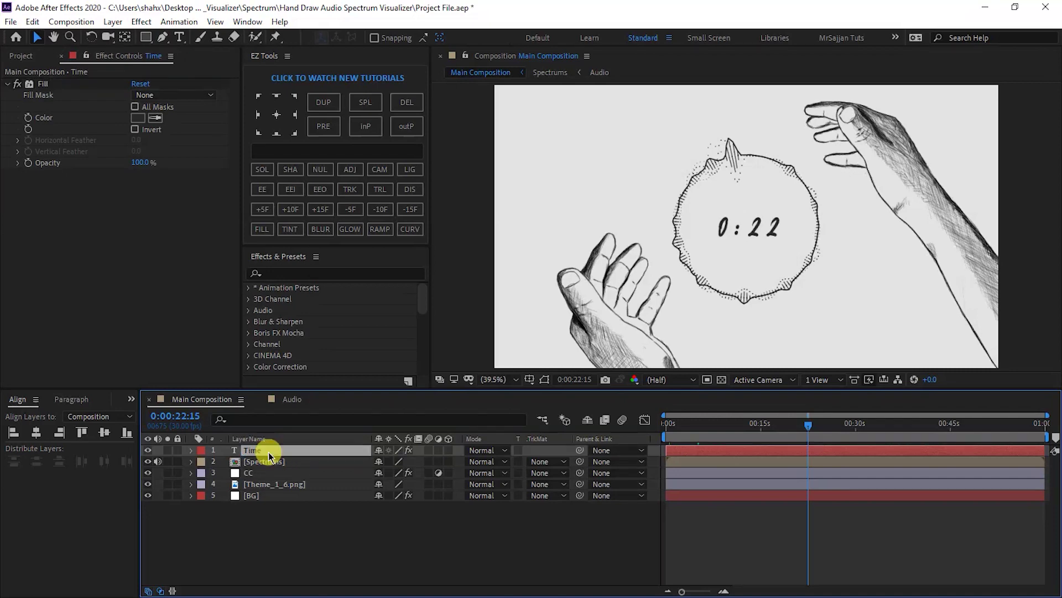
- Add a black full-frame solid layer named 'Particle' above the other layers
click(11, 56)
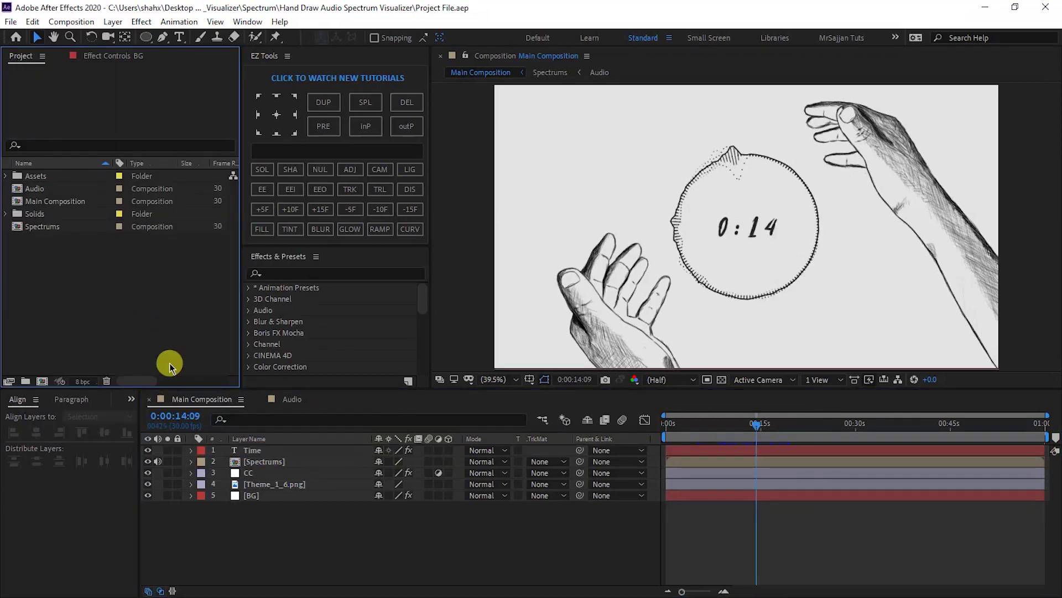
right_click(267, 535)
mouse_move(325, 392)
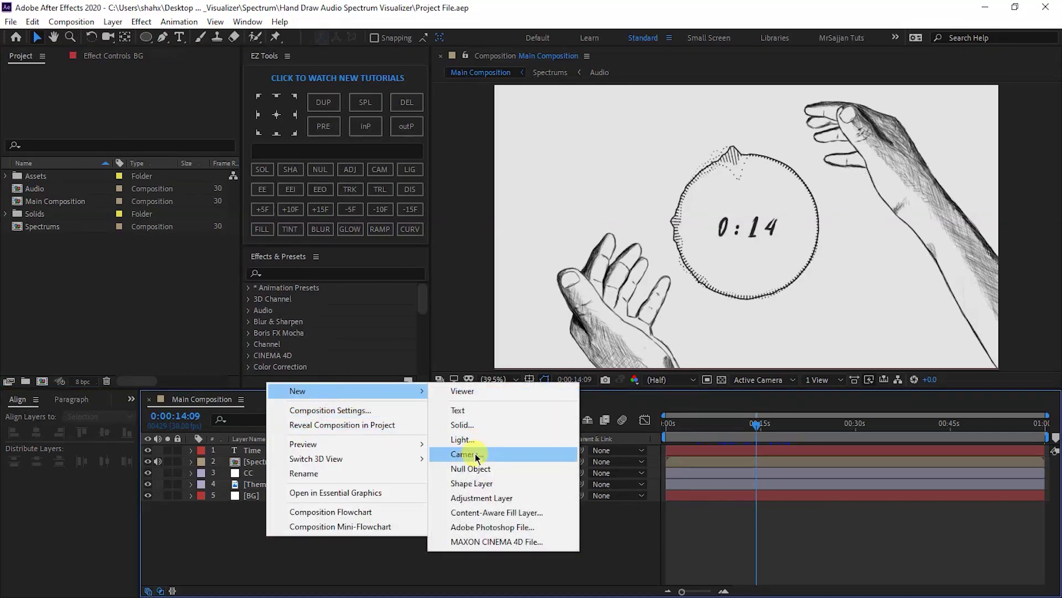
click(474, 425)
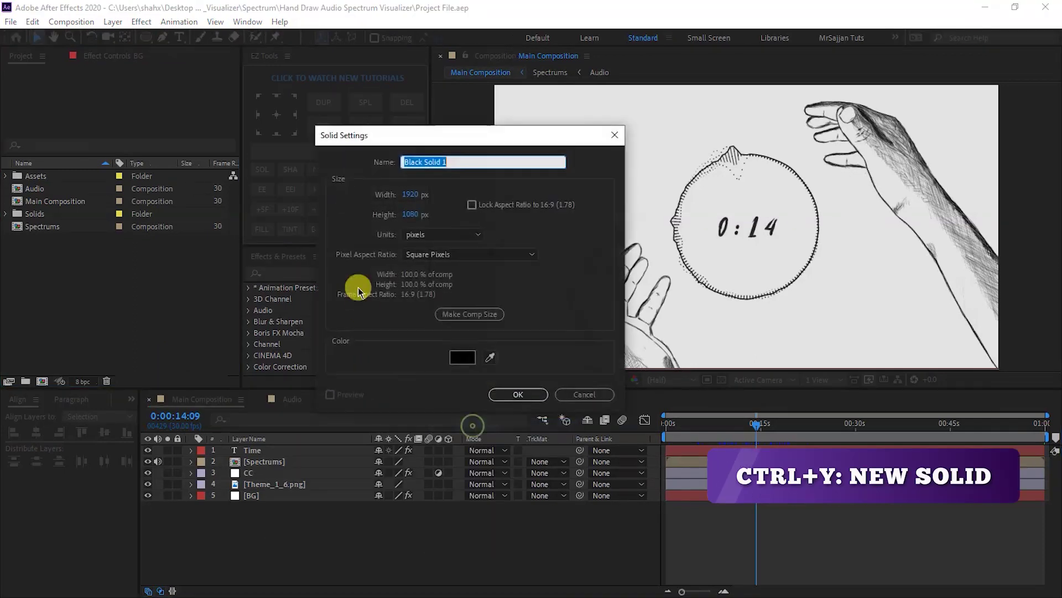
text(Particle)
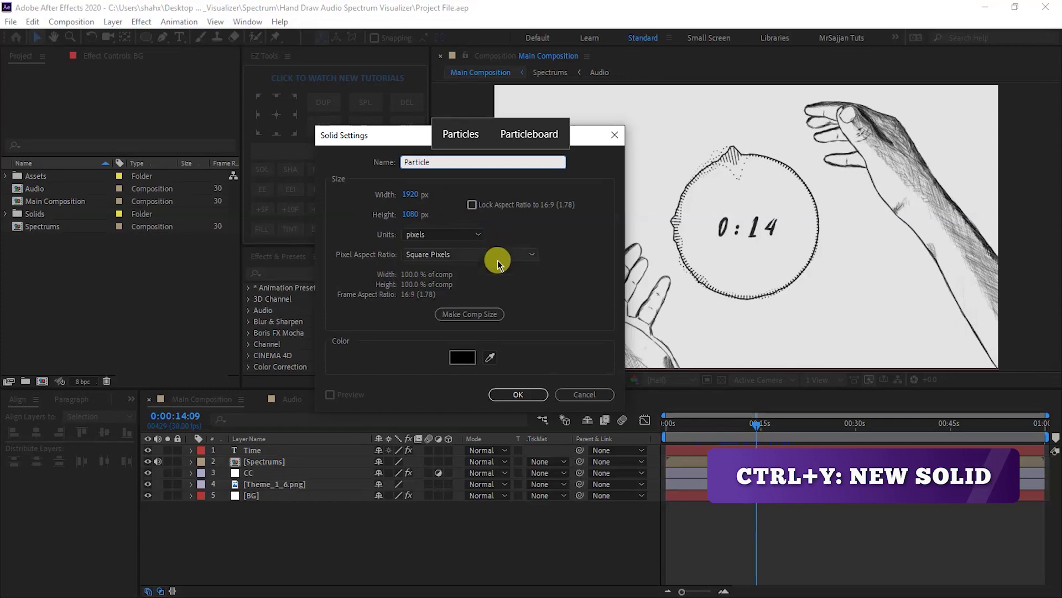
click(506, 393)
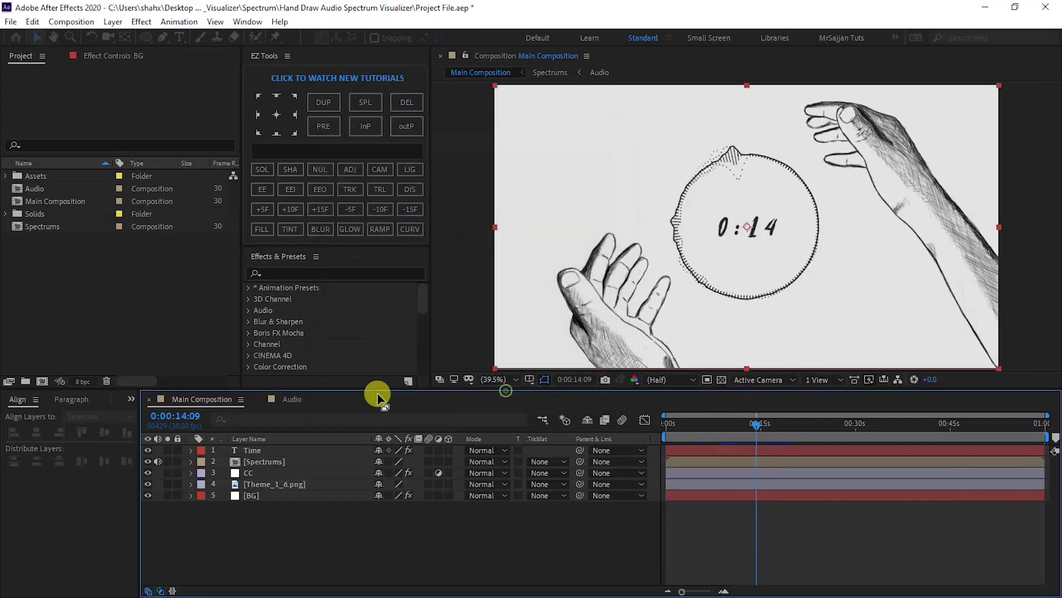
key(ctrl+space)
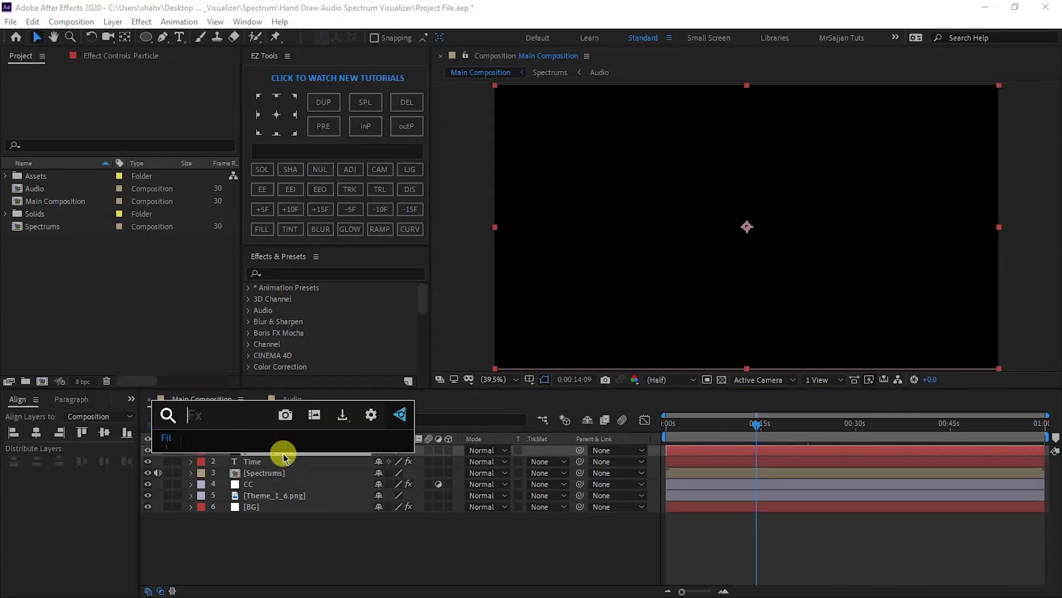
- Apply CC Particle World to the Particle layer and set Longevity to 3
text(cc pa)
key(Down)
key(Down)
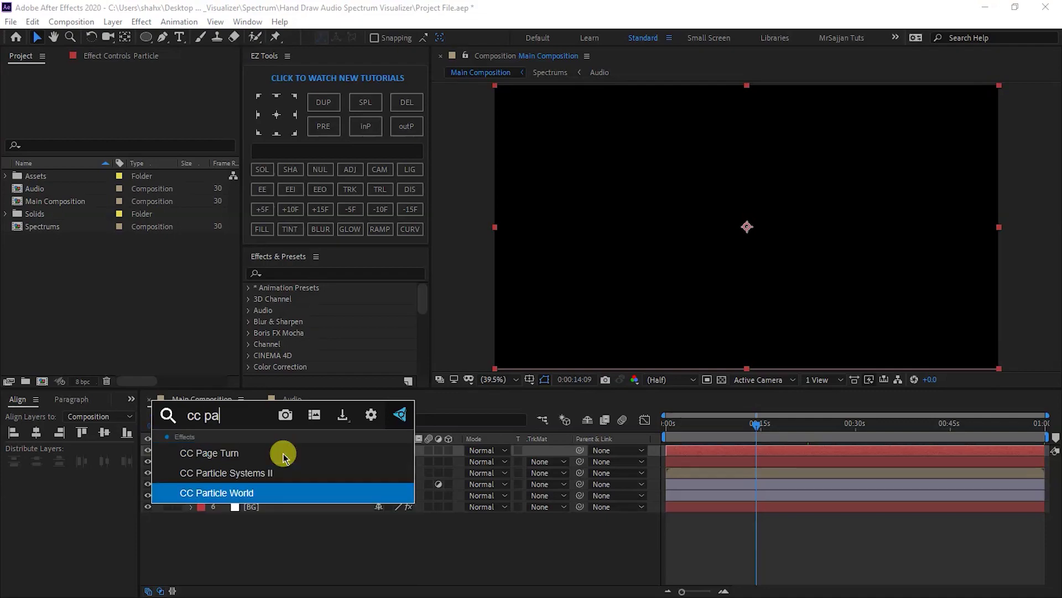
key(Return)
click(138, 117)
text(3)
key(Return)
- Set the Producer's Radius X to 0.120
click(17, 128)
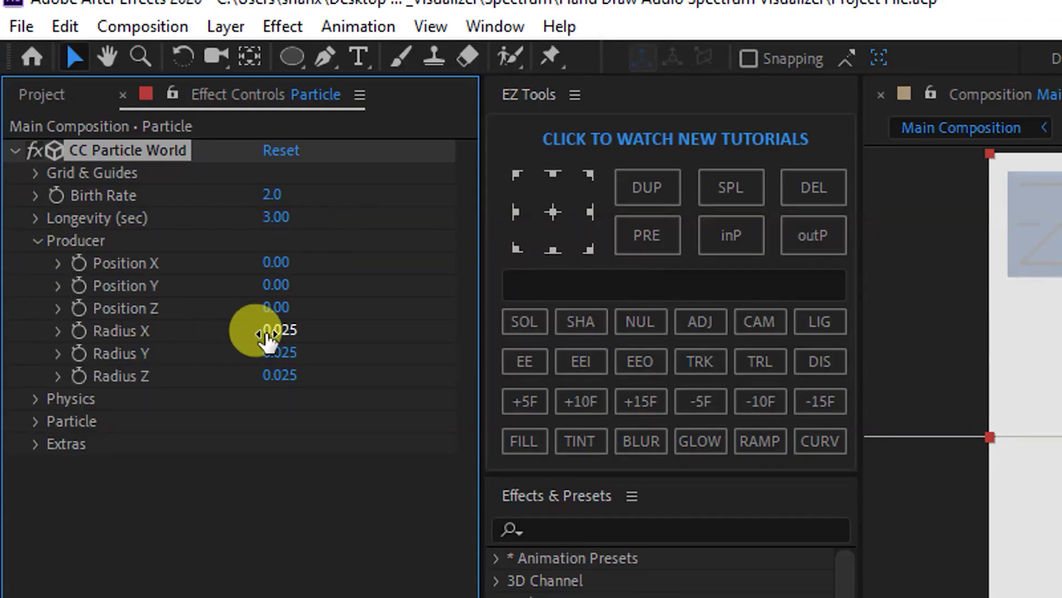
click(277, 331)
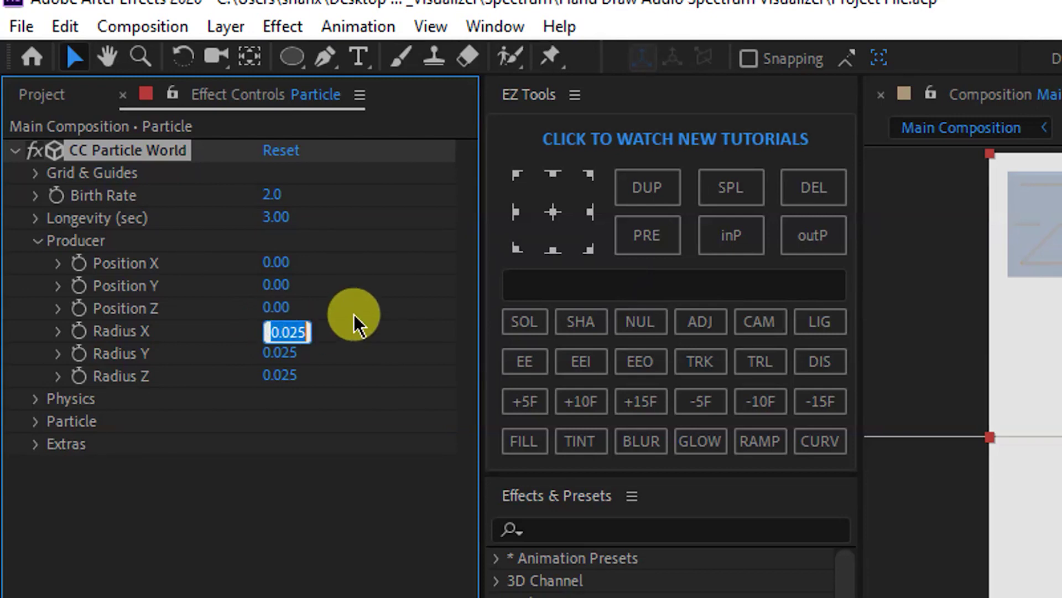
text(0)
click(352, 315)
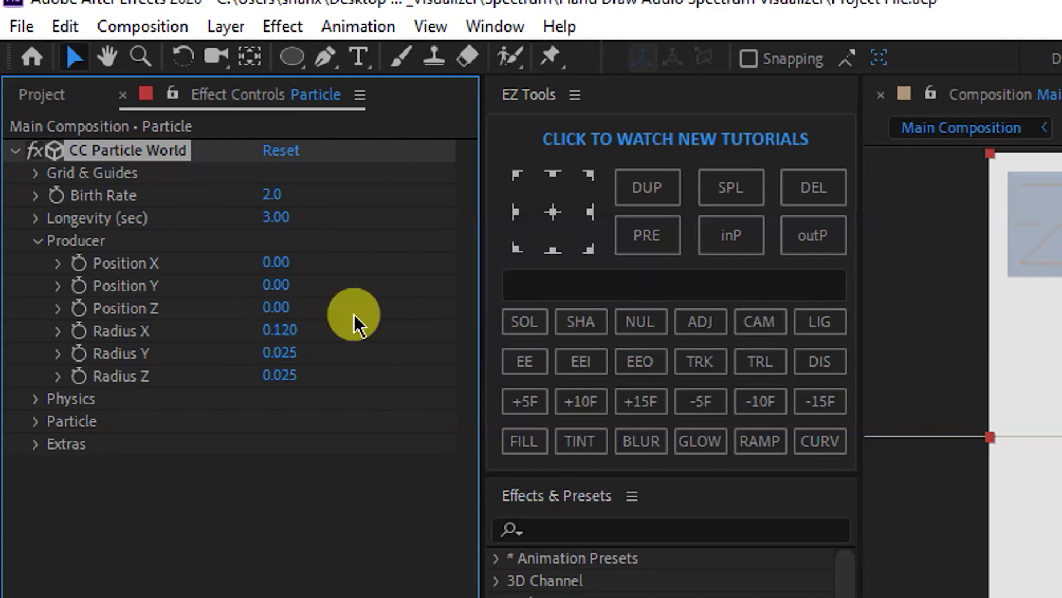
click(37, 242)
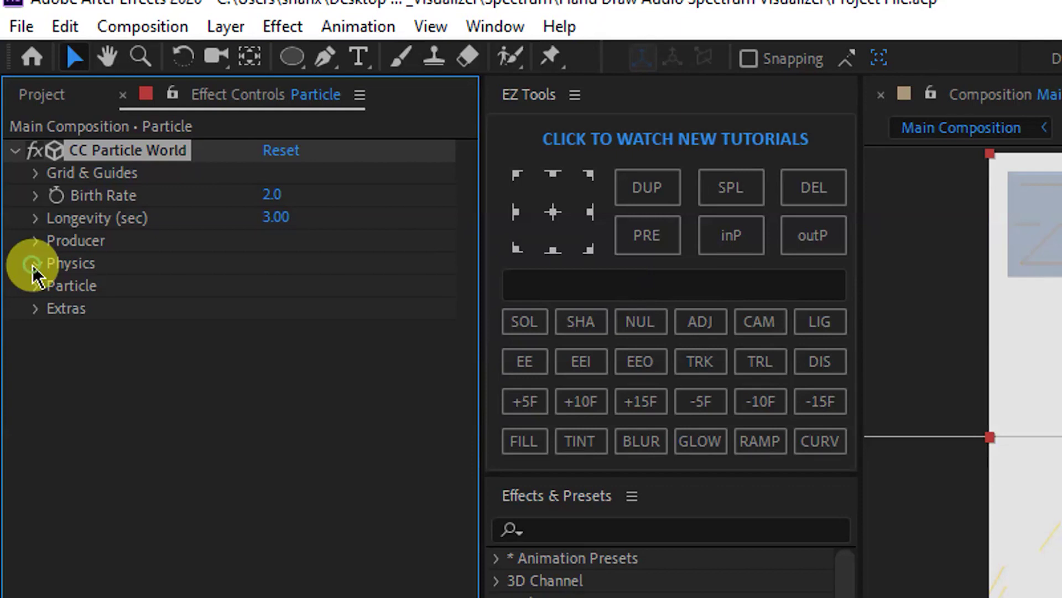
- Set Physics Gravity to 0 and Resistance to 8
click(33, 264)
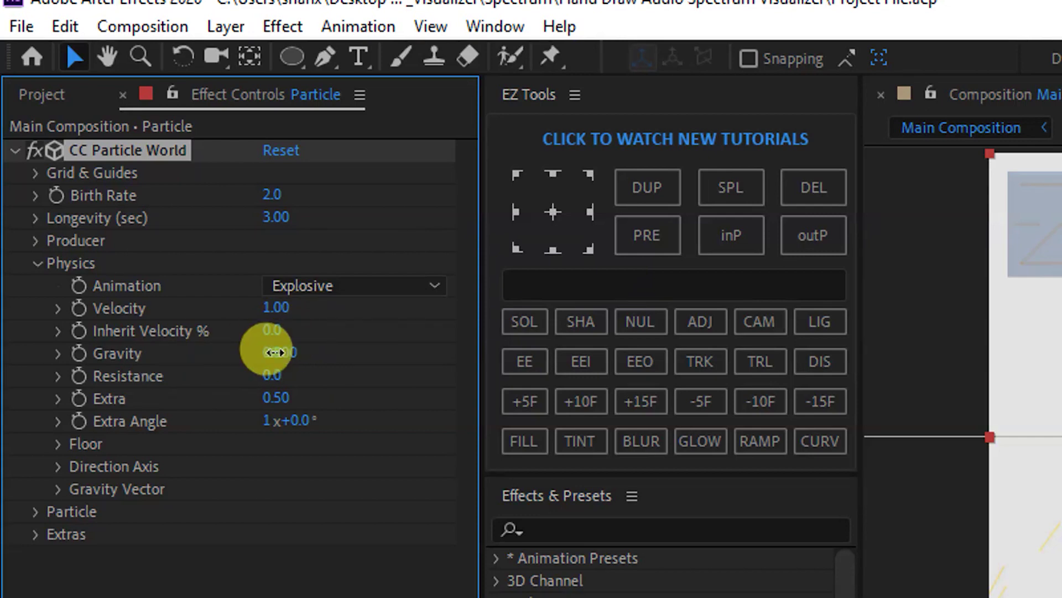
click(280, 353)
text(0.00)
key(Return)
click(273, 377)
text(8)
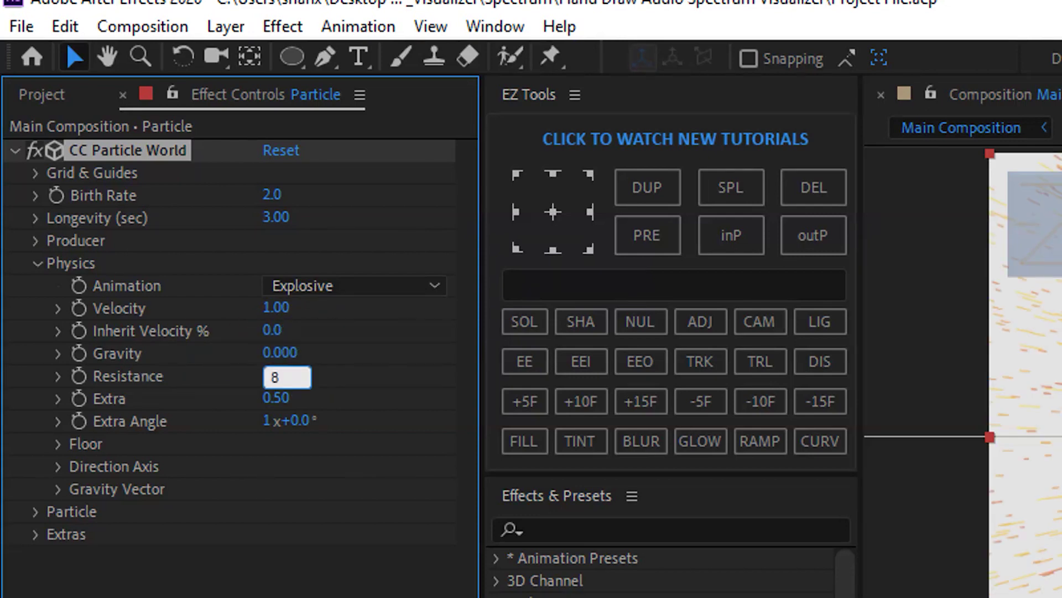
click(37, 263)
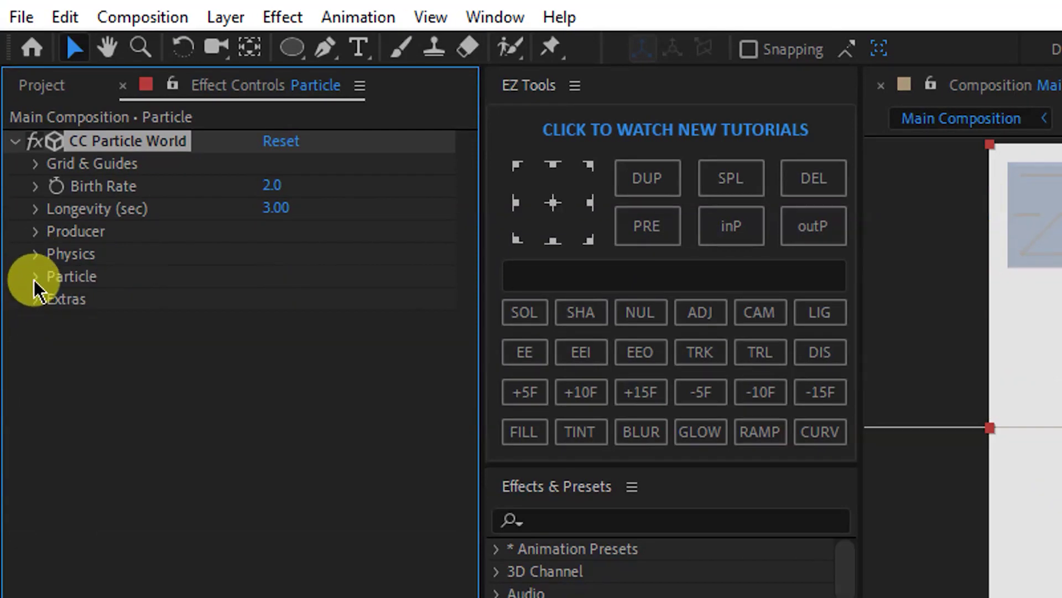
- Change the Particle Type from Line to Textured Disc and expand its Texture settings
click(36, 277)
click(285, 298)
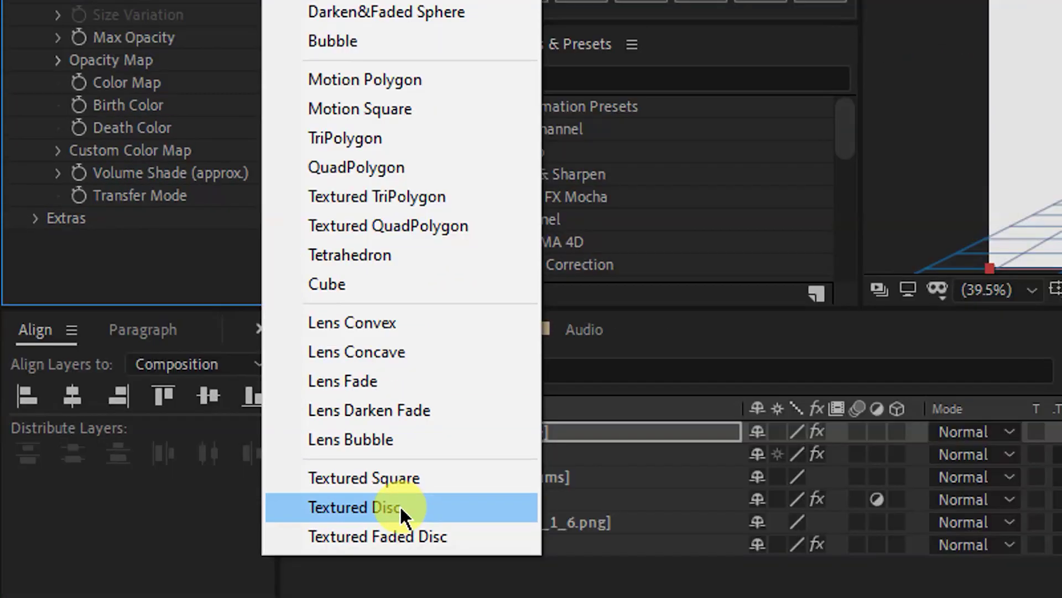
click(401, 507)
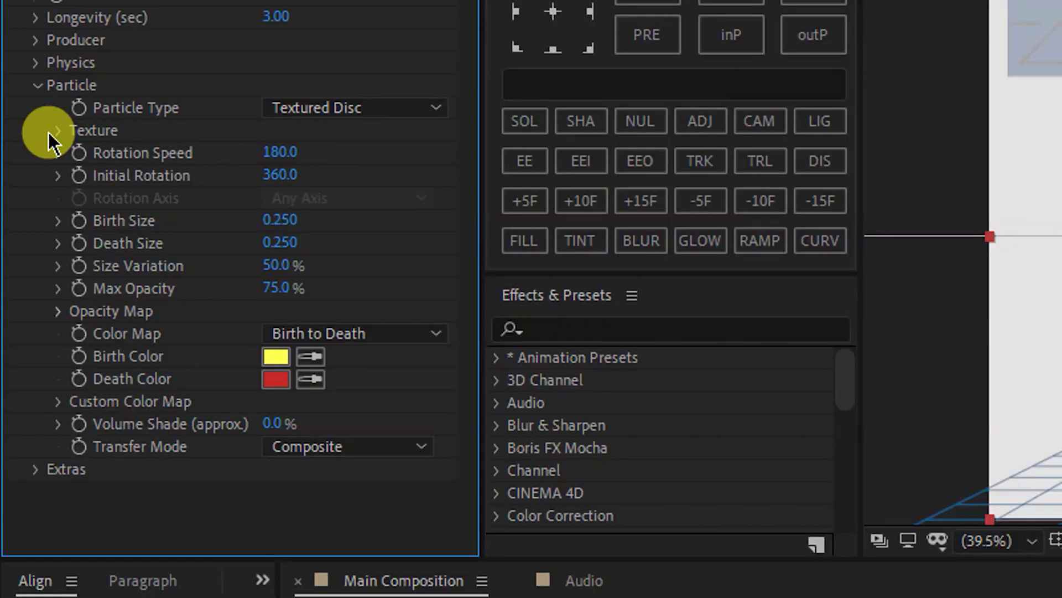
click(53, 135)
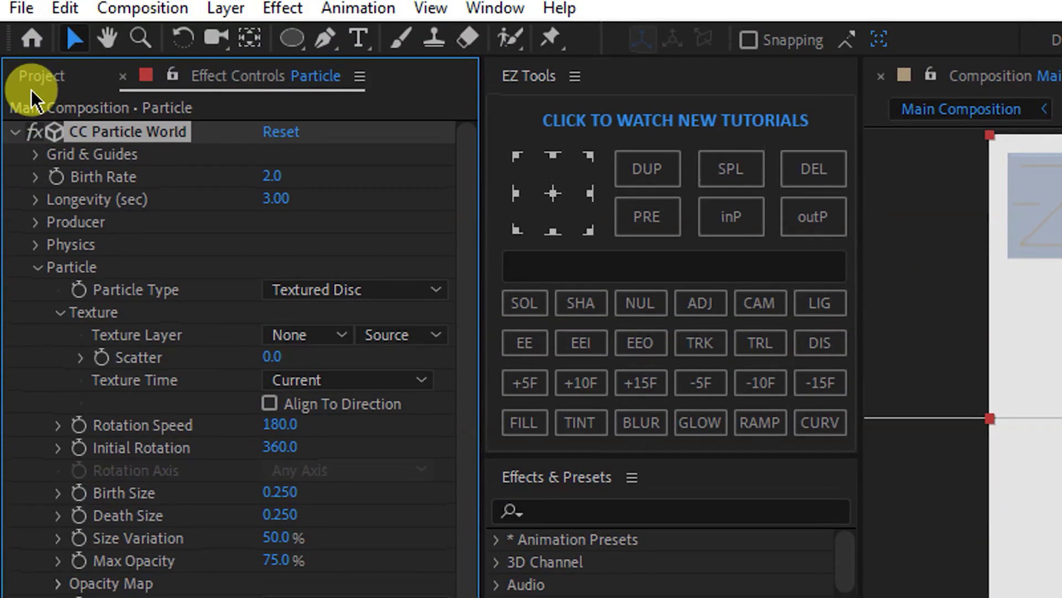
click(34, 89)
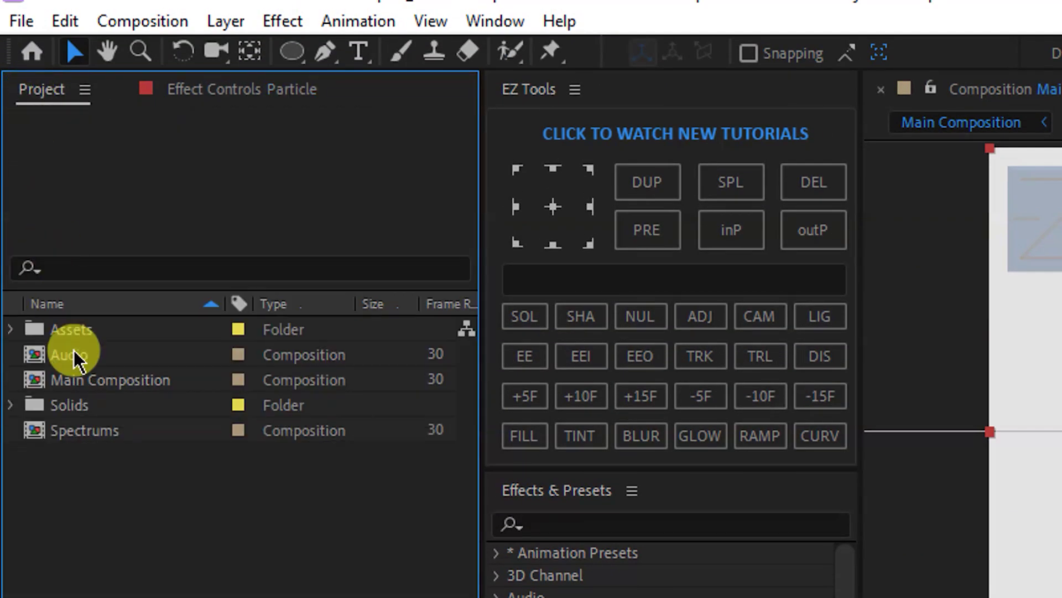
- Add Particle_2_Leaf.png to the composition and use it as the particle texture
click(12, 330)
drag(111, 387, 479, 508)
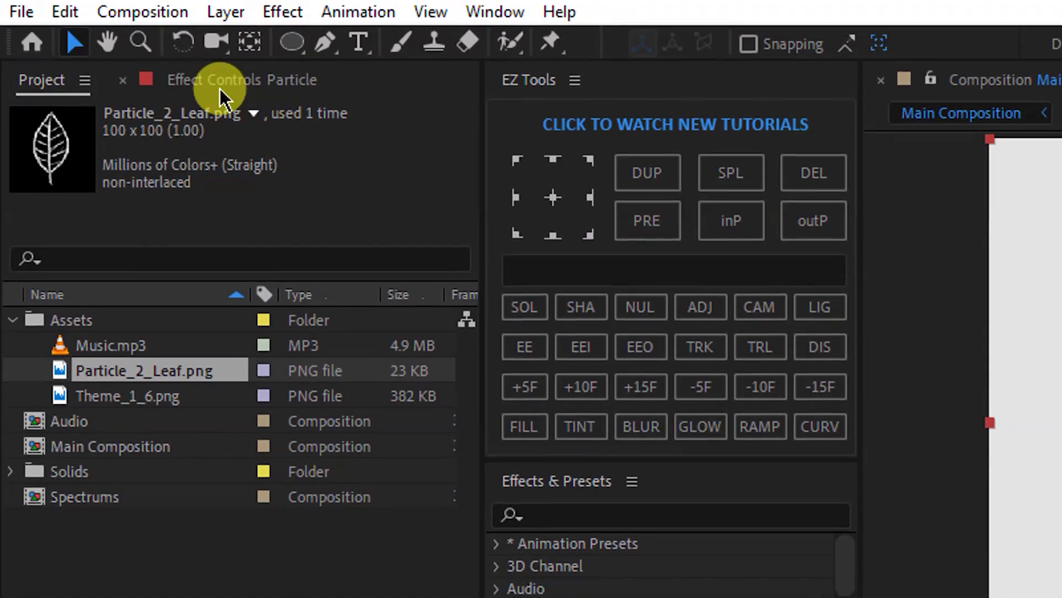
click(221, 91)
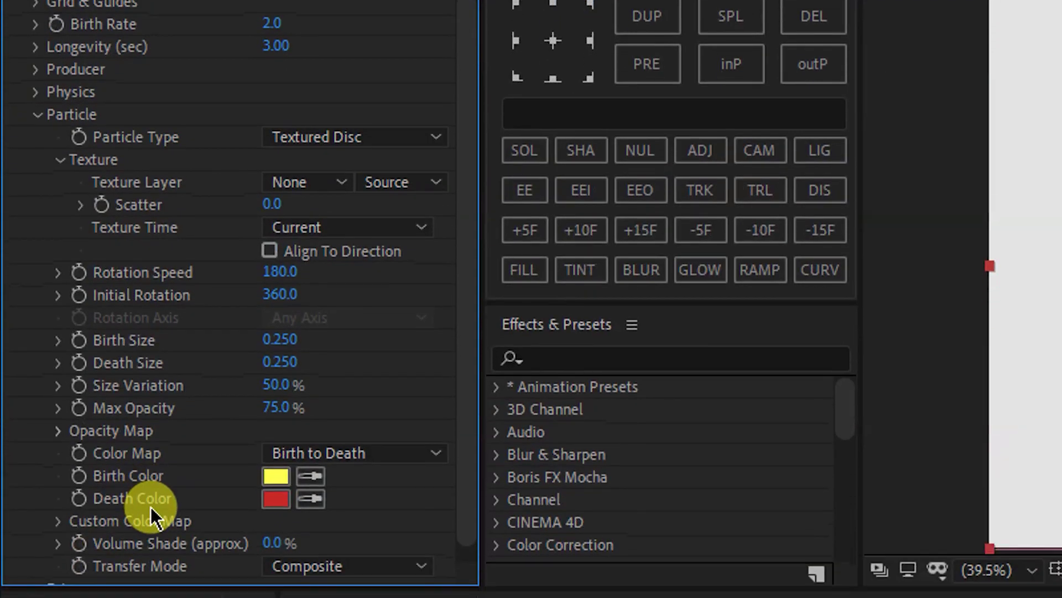
scroll(118, 352, down, 1)
click(282, 176)
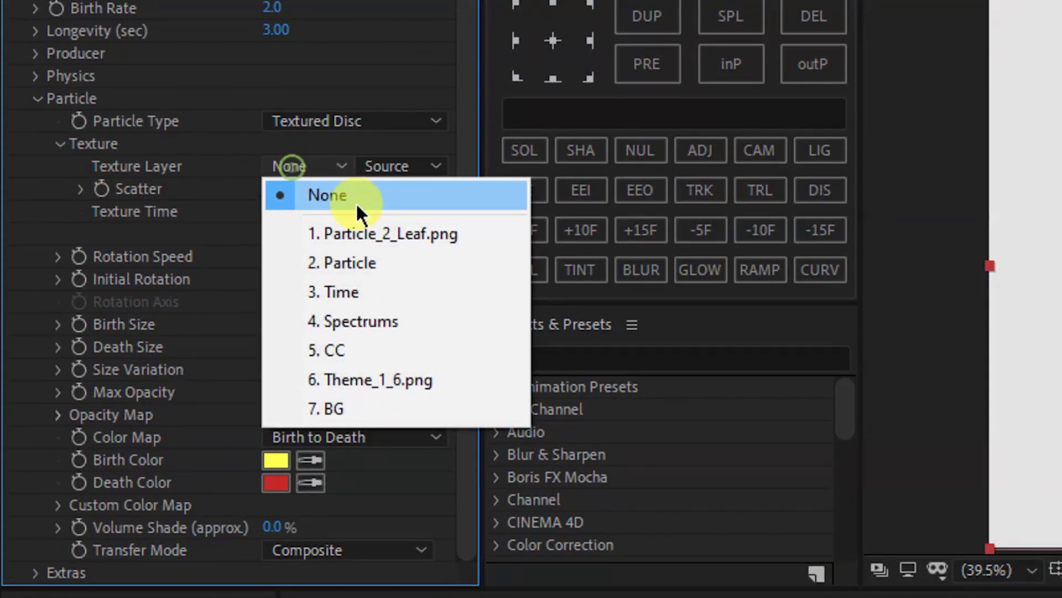
click(382, 232)
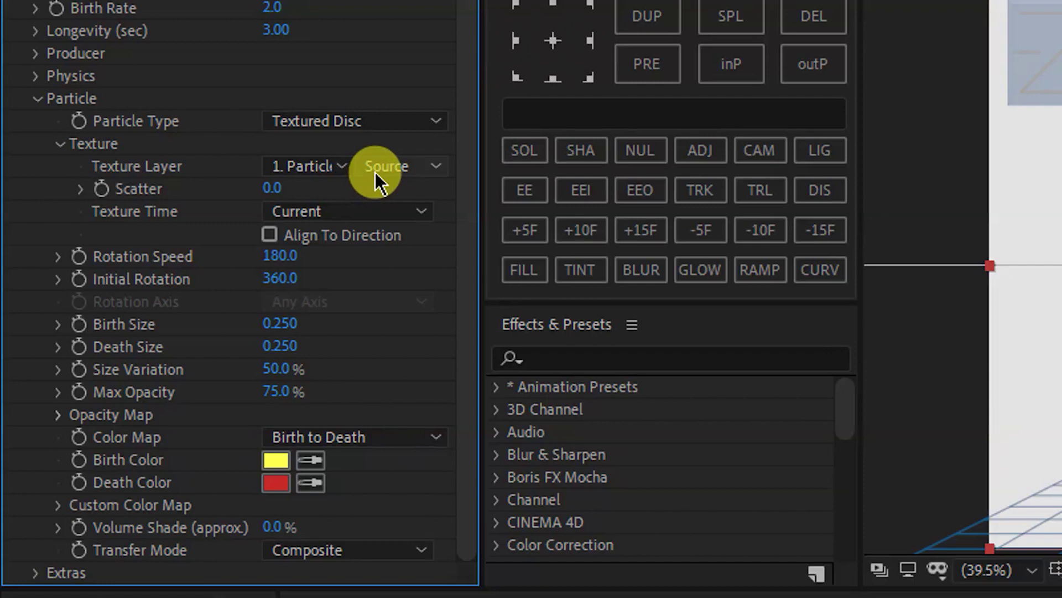
- Set Max Opacity to 90 and both Birth and Death Color to #131212
click(277, 391)
text(90)
key(Return)
click(276, 460)
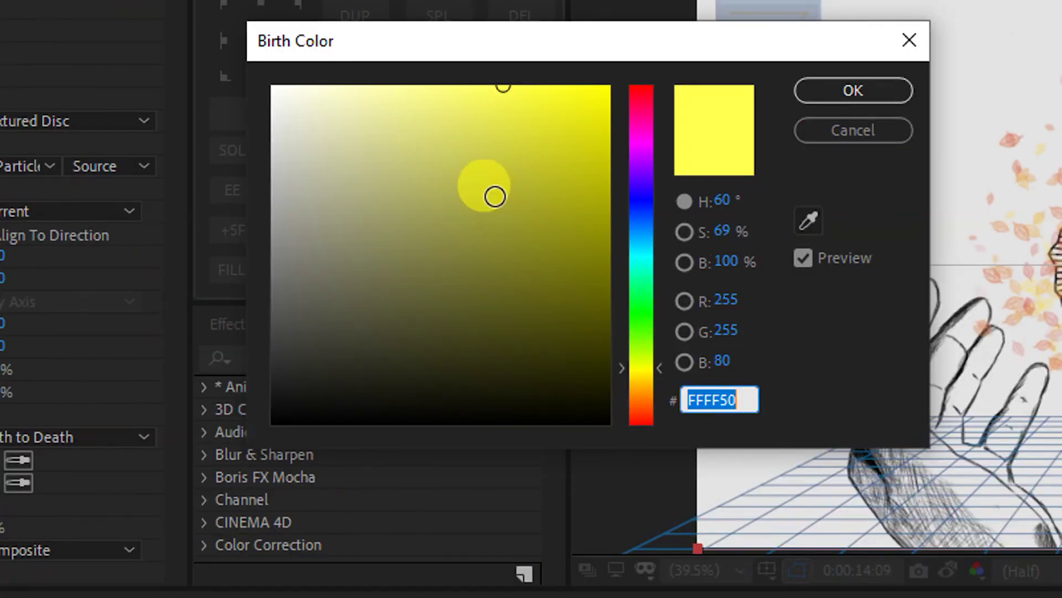
text(131212)
key(Return)
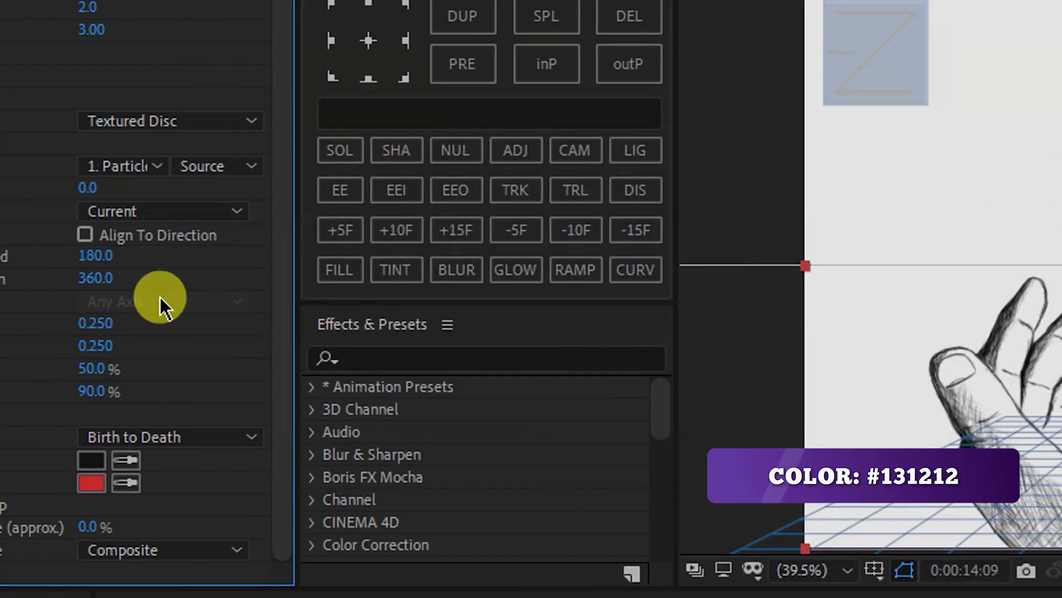
click(262, 451)
click(227, 430)
- Create a 'Particle Mask' solid below Particle_2_Leaf, masked to a circle over the spectrum centre
right_click(285, 411)
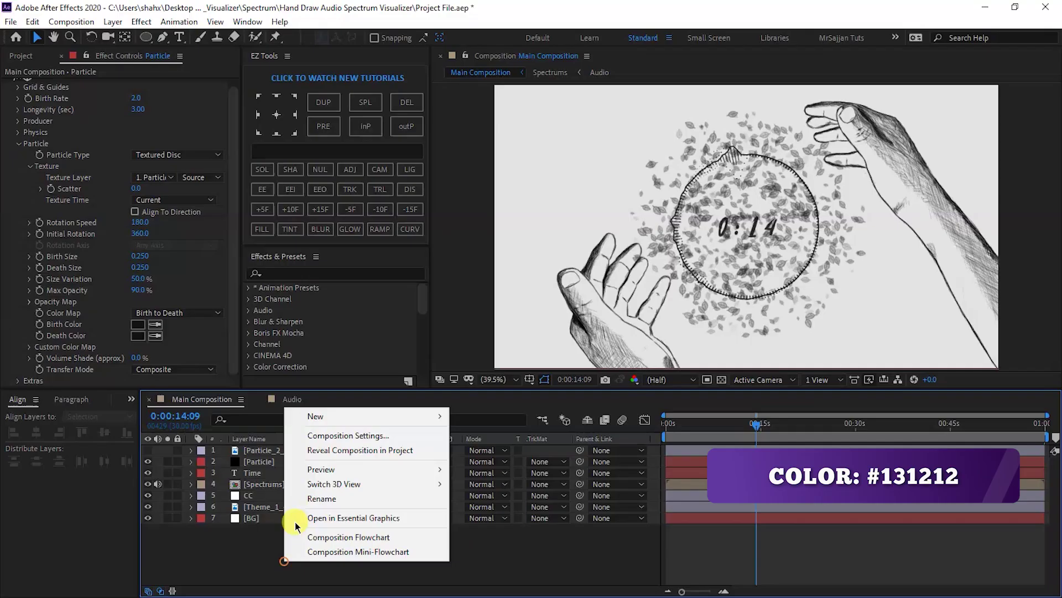
mouse_move(330, 416)
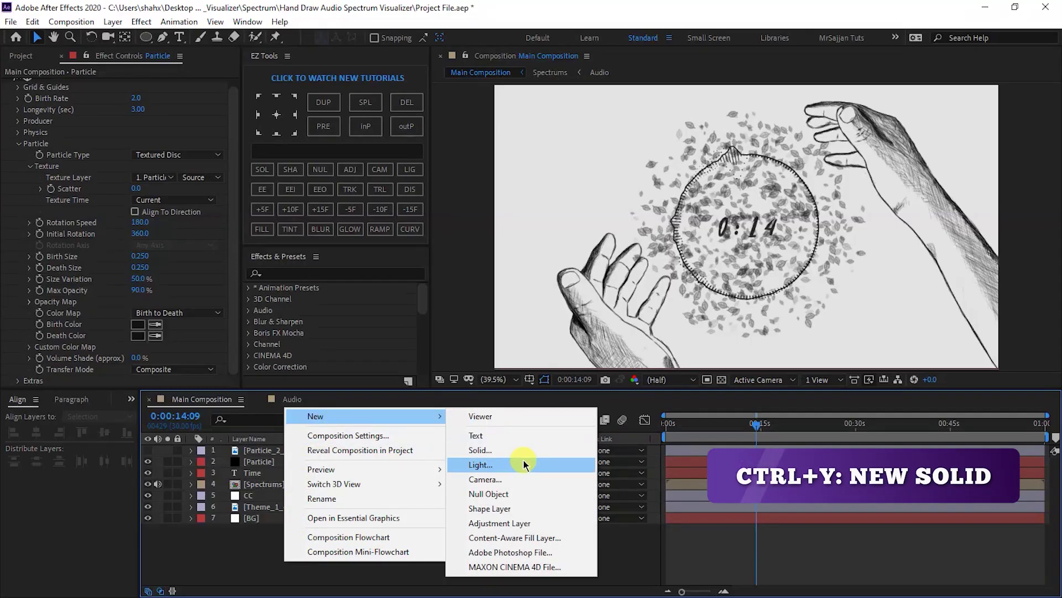
key(ctrl+y)
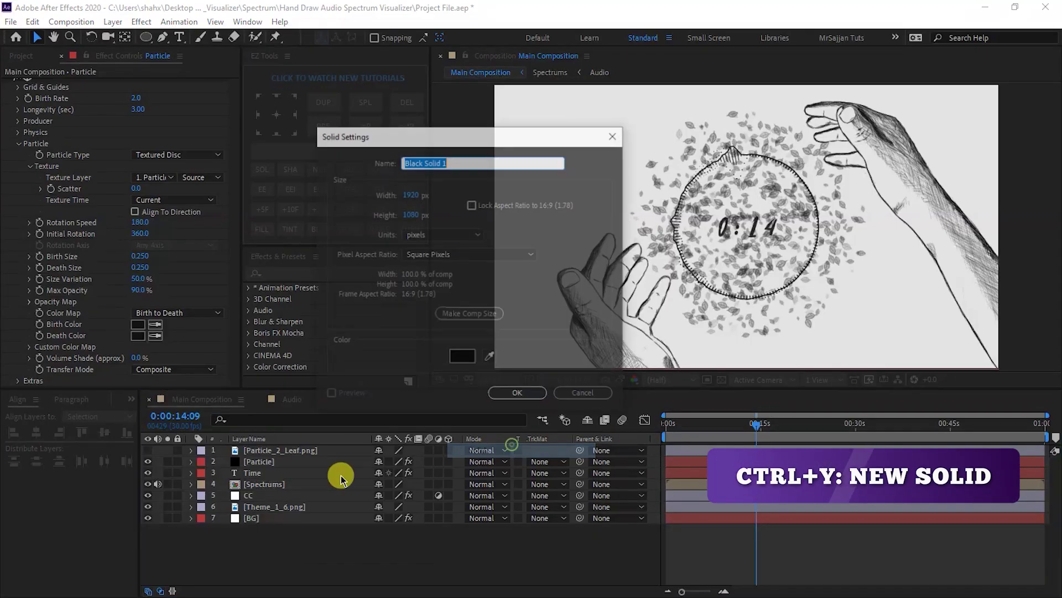
text(Partil)
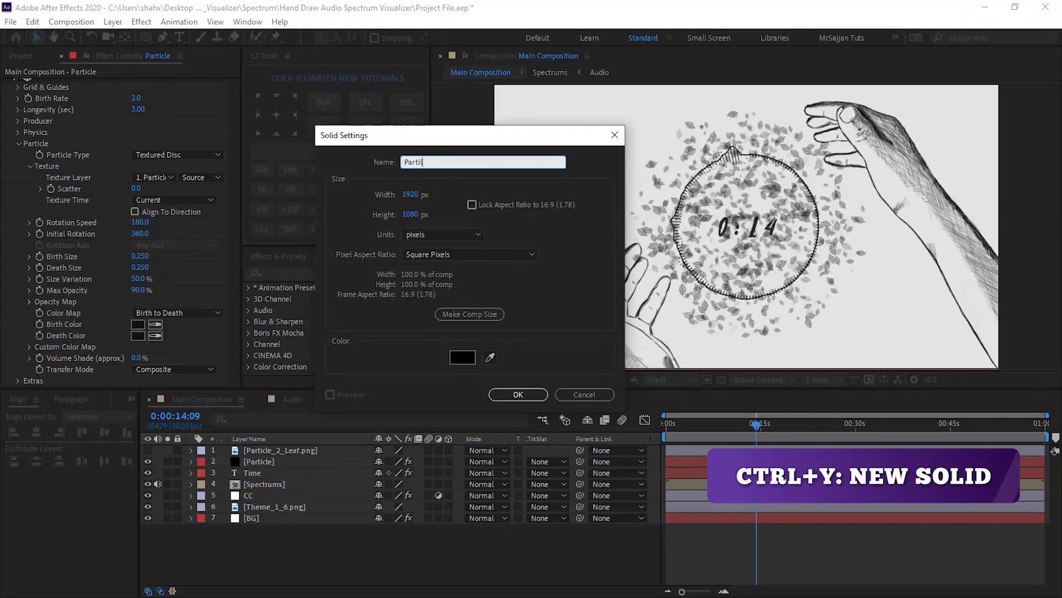
text(ticle Mask)
key(Return)
drag(272, 449, 277, 471)
click(147, 40)
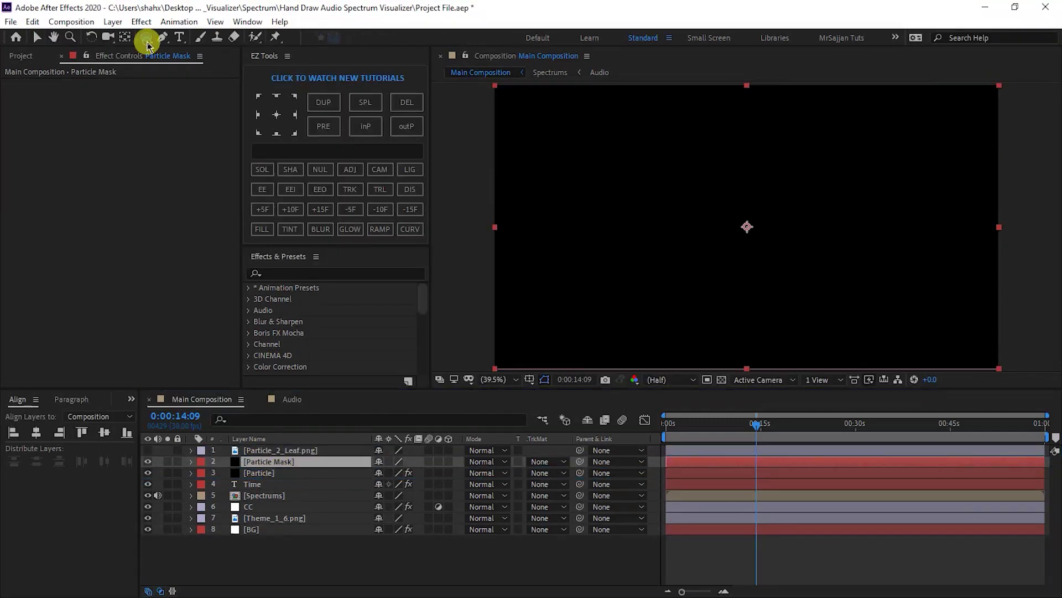
drag(745, 224, 819, 287)
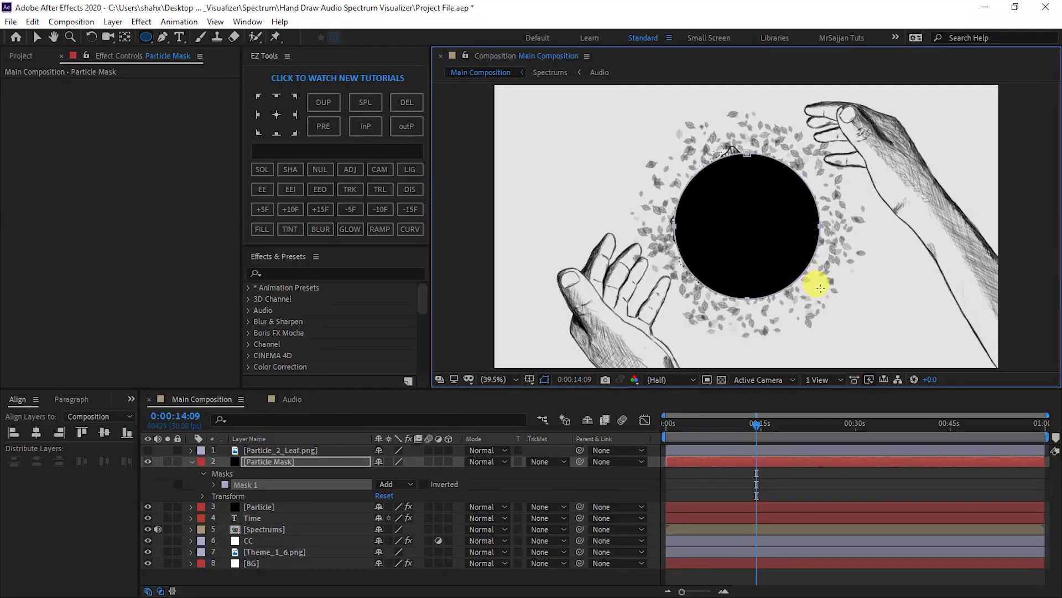
click(296, 510)
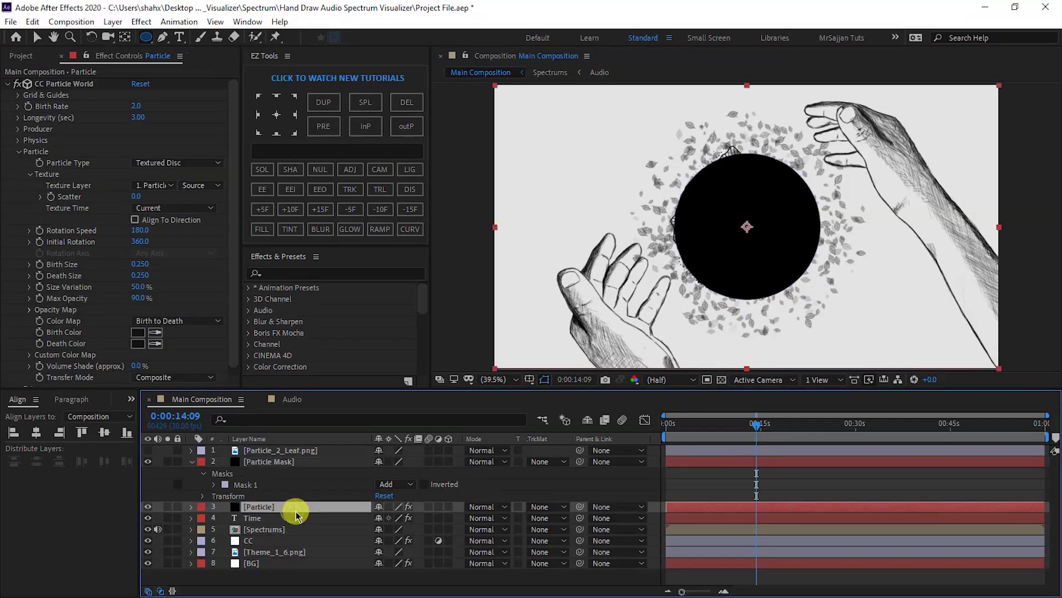
- Matte the Particle layer with Particle Mask as Alpha Inverted, then select the top three layers
click(558, 508)
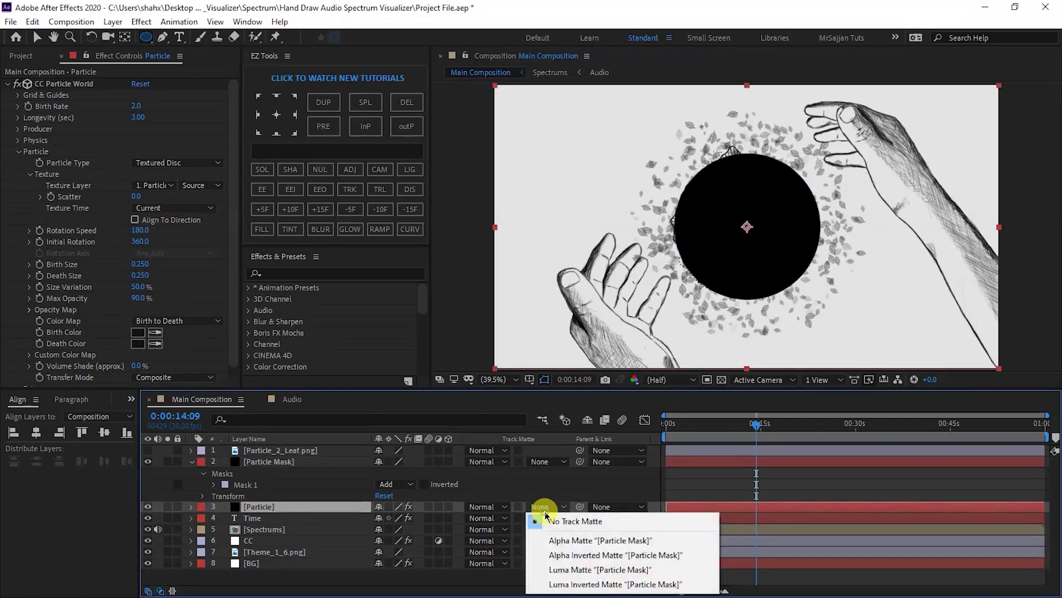
click(569, 555)
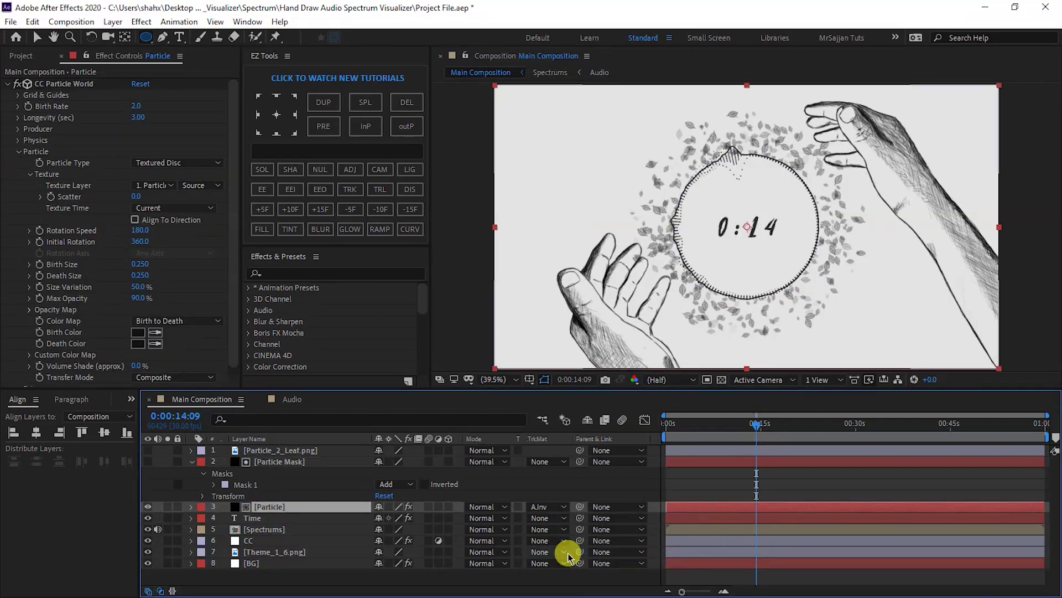
click(192, 462)
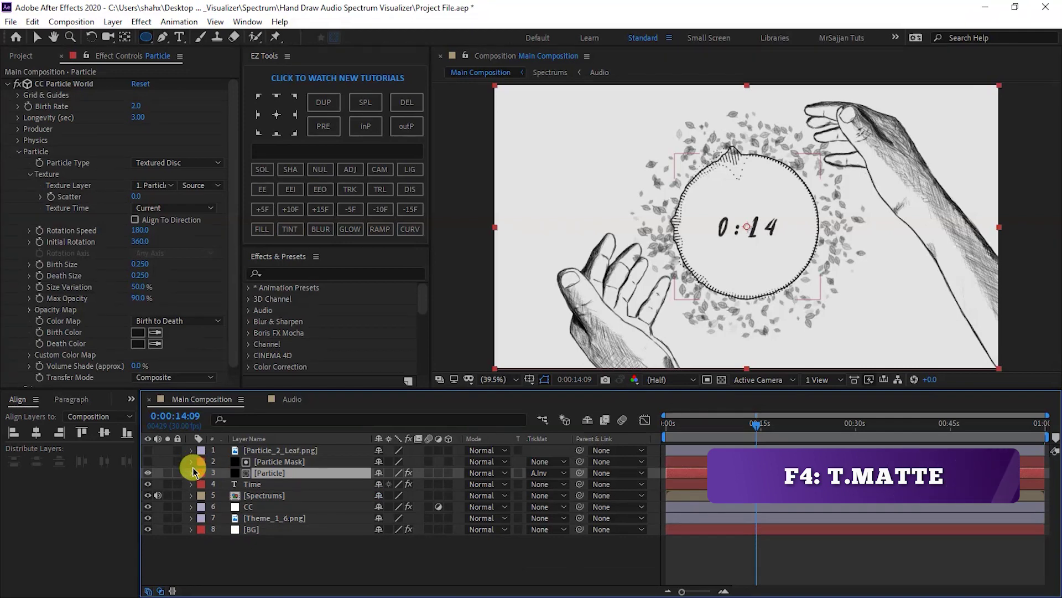
key(ctrl+0)
shift+click(280, 461)
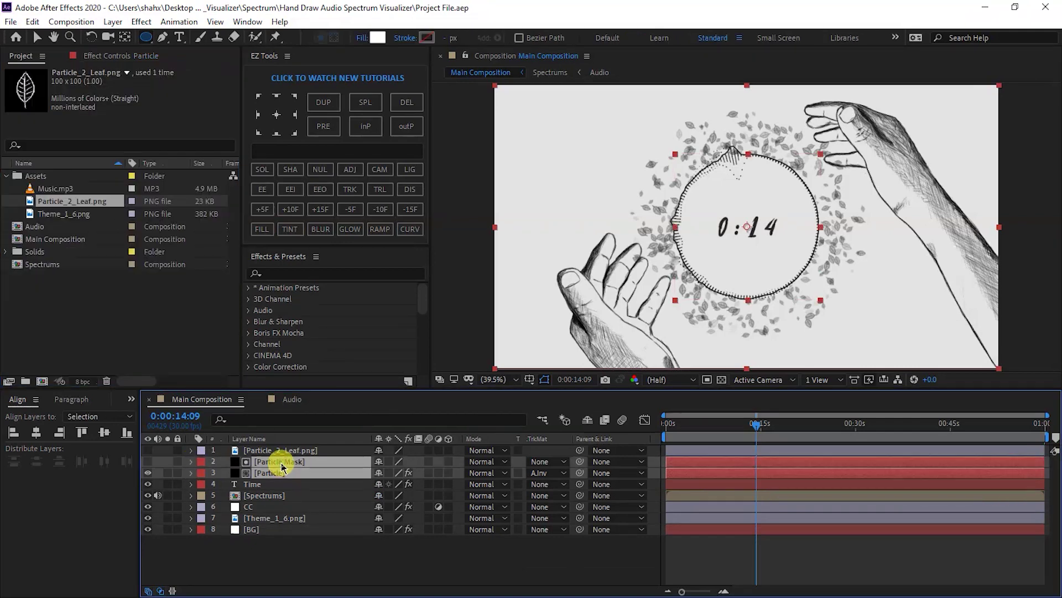
shift+click(280, 451)
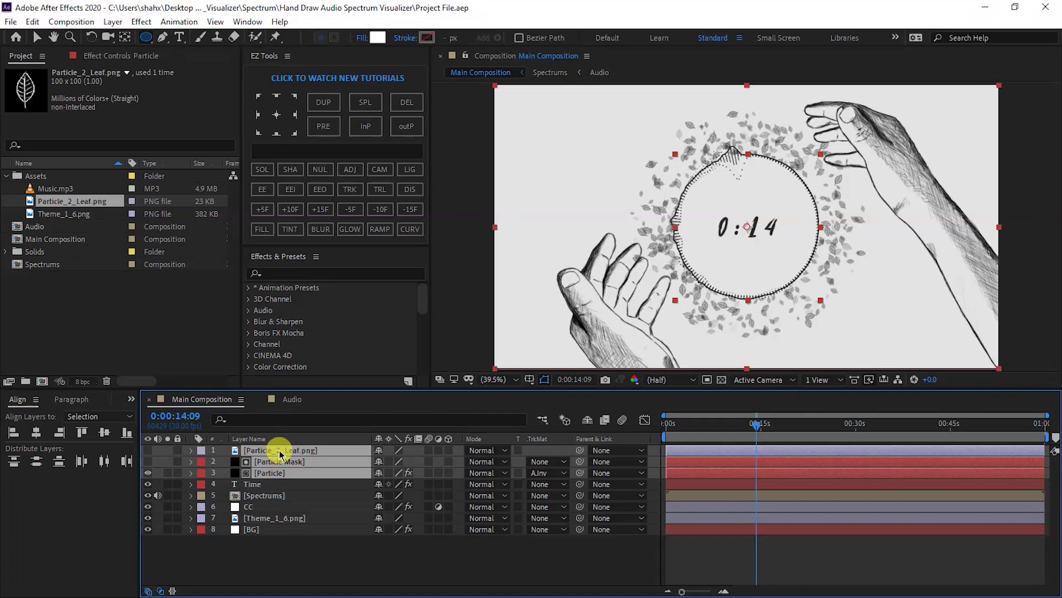
- Precompose the leaf, mask and particle layers into 'Particles', moving all attributes
right_click(280, 451)
click(317, 393)
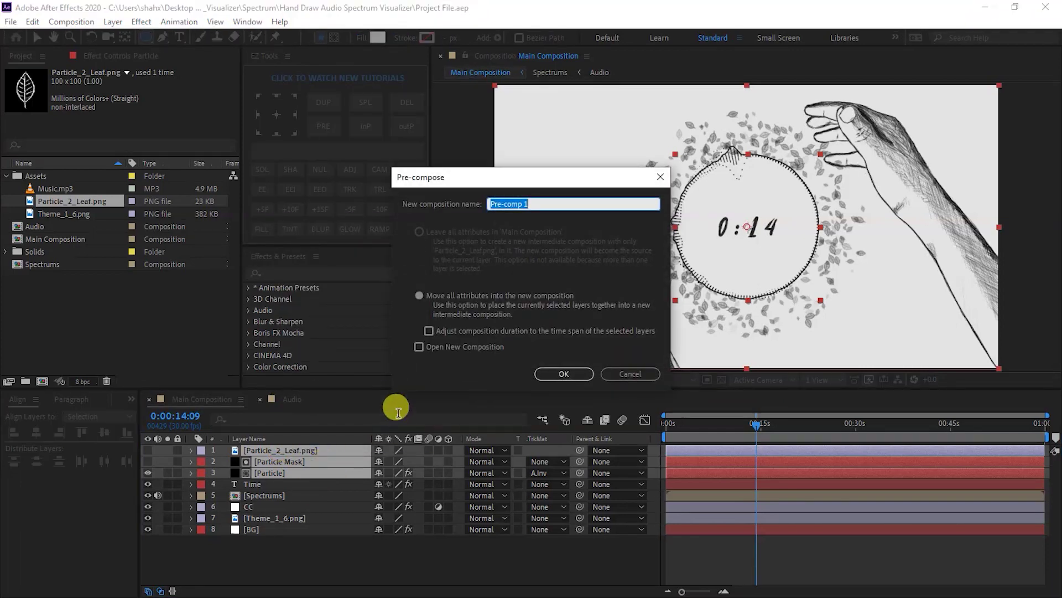
text(Particles)
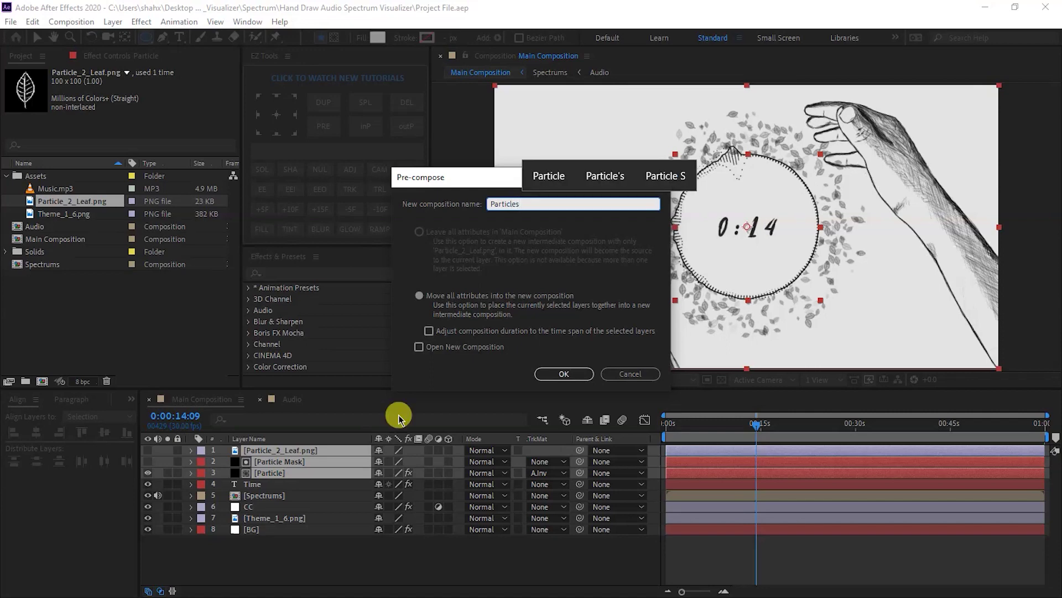
click(482, 297)
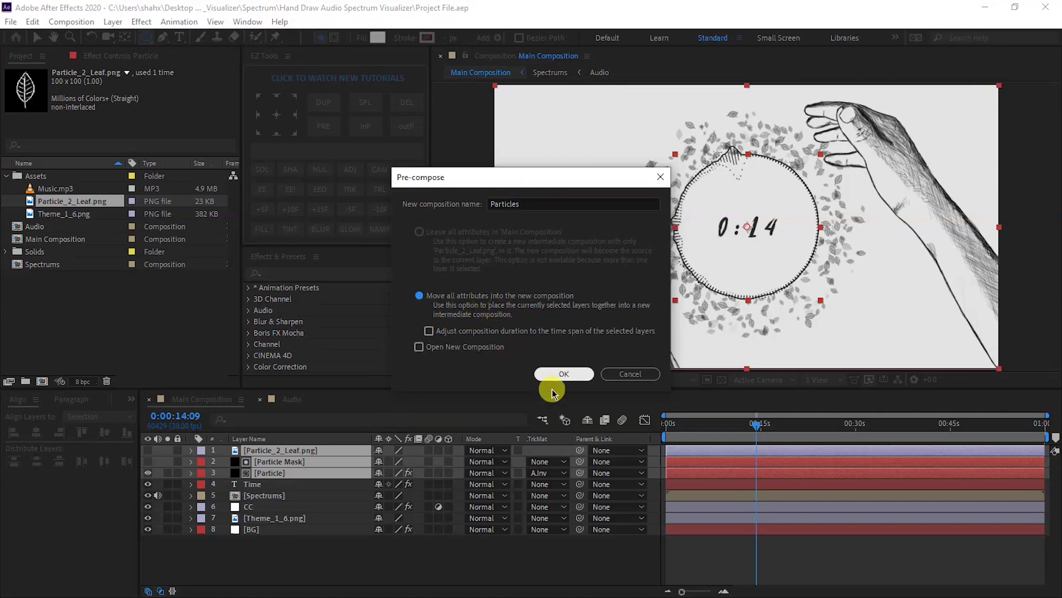
click(561, 374)
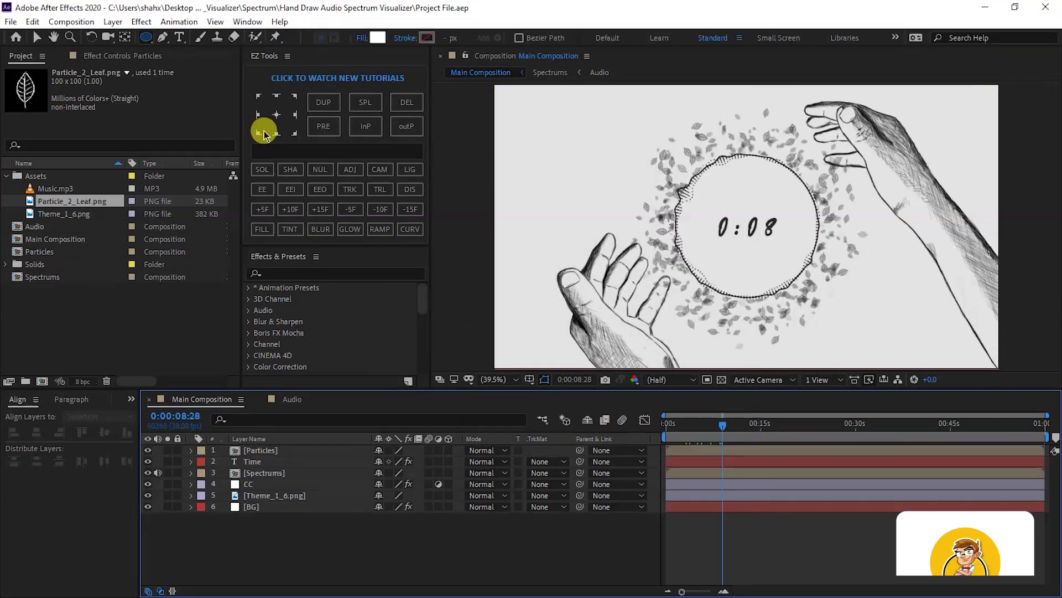
key(ctrl+t)
- Add a two-line 'Song: Music / Artist: Expert In Music' text layer at 57 px with tighter leading
click(590, 195)
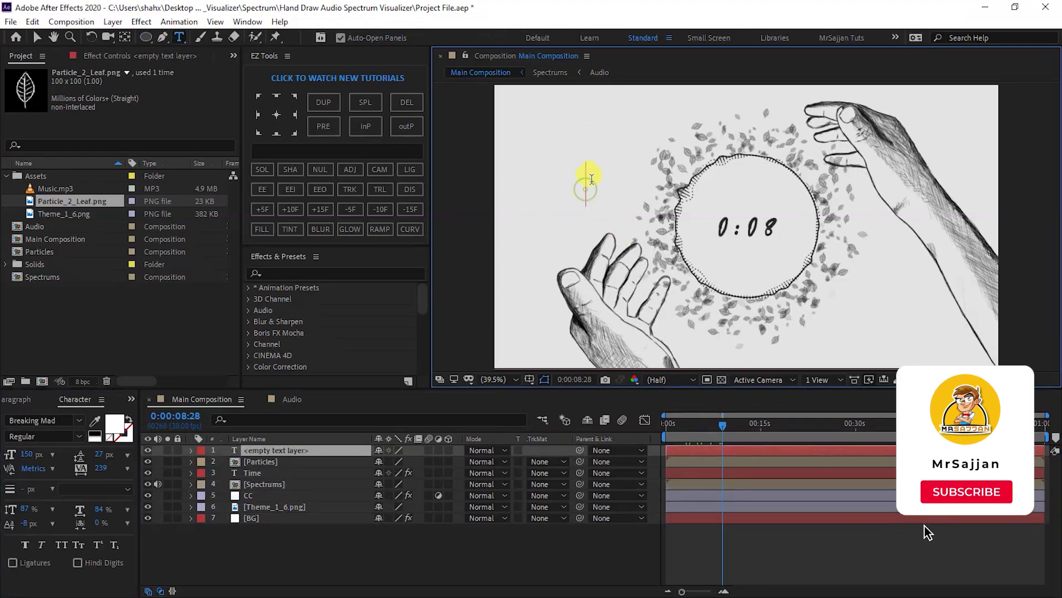
text(Song)
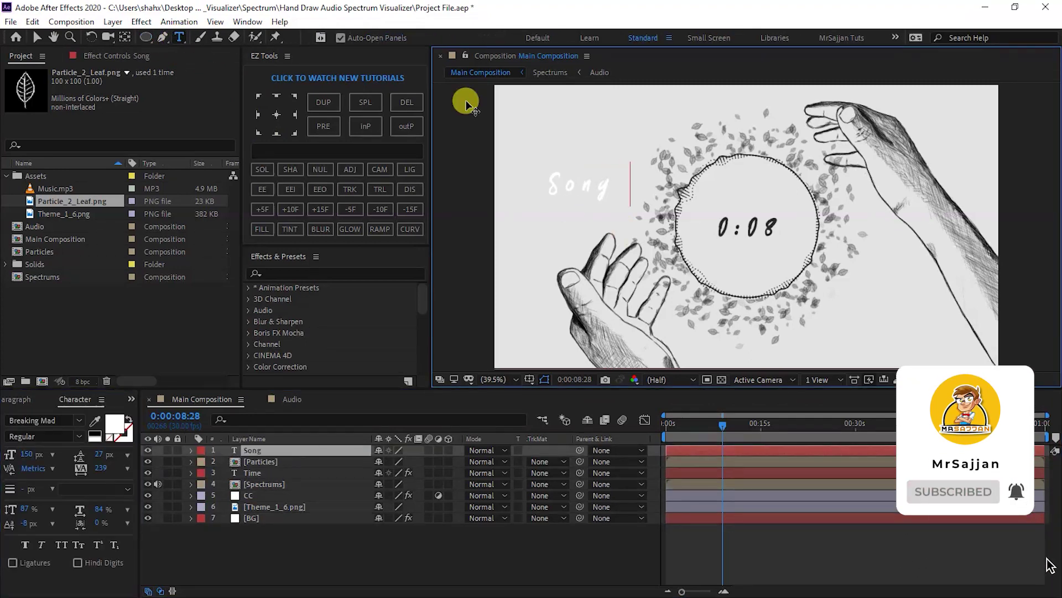
text(: Mus)
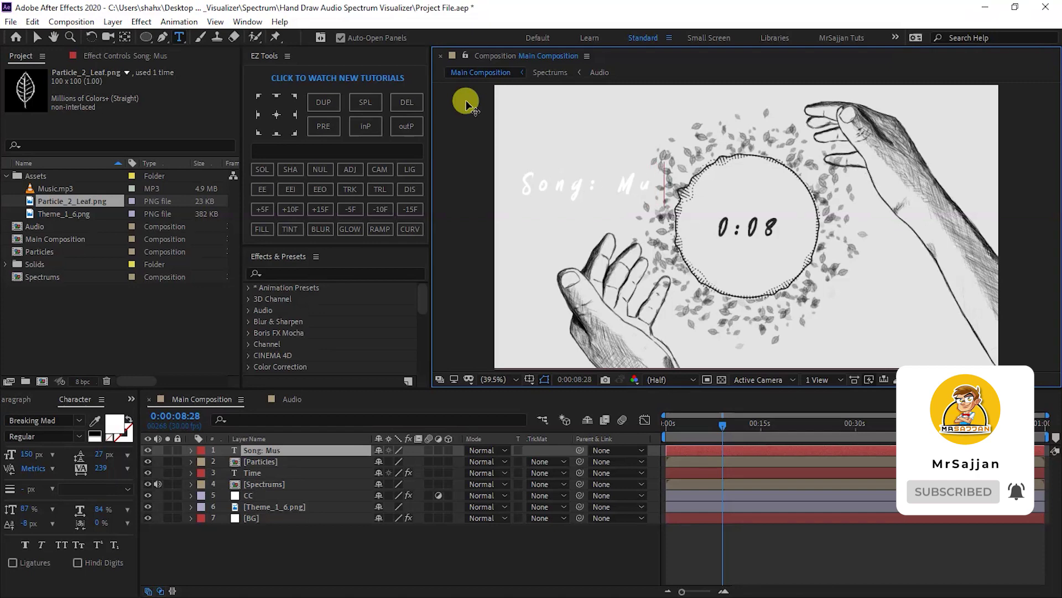
text(ic Artist: Expert In Music)
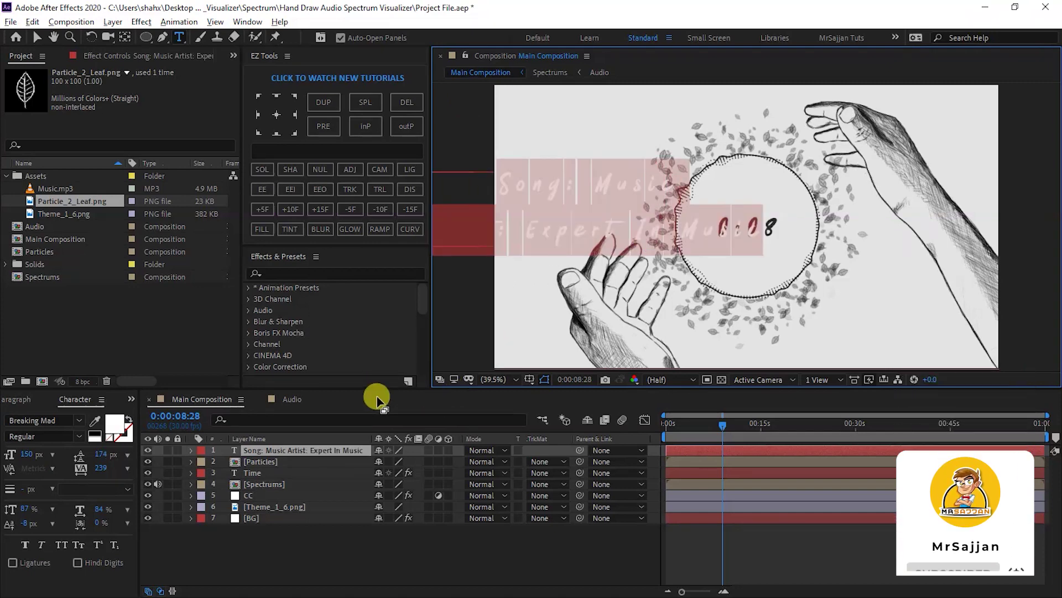
drag(26, 454, 4, 455)
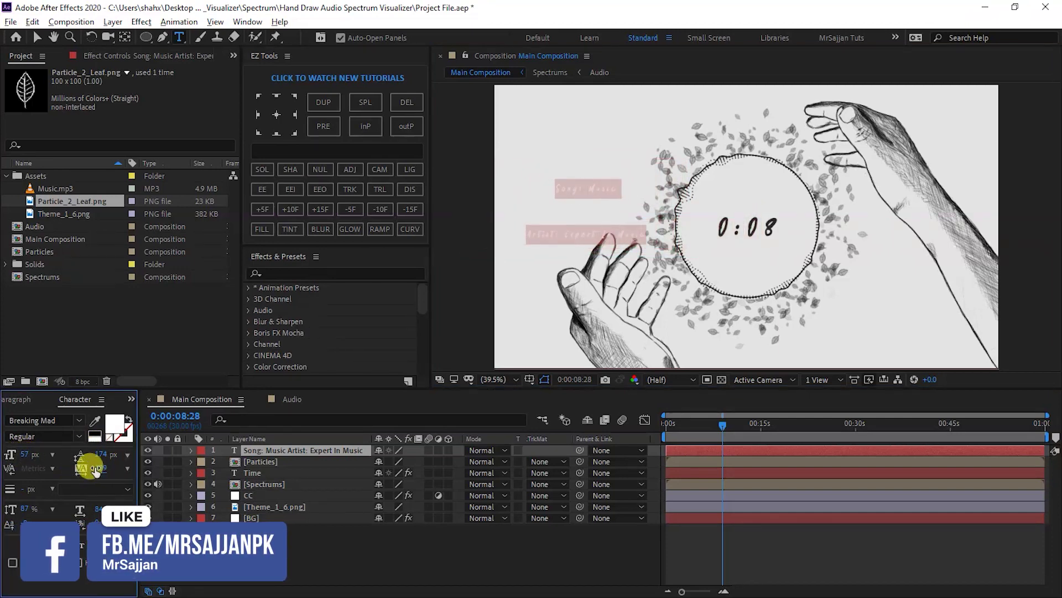
drag(83, 465, 51, 475)
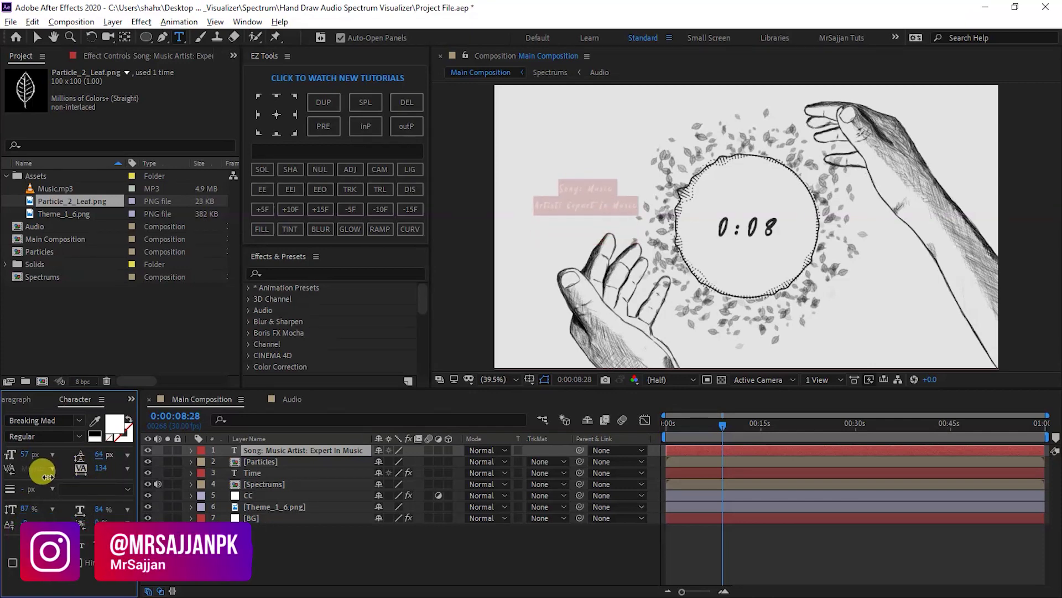
key(ctrl+space)
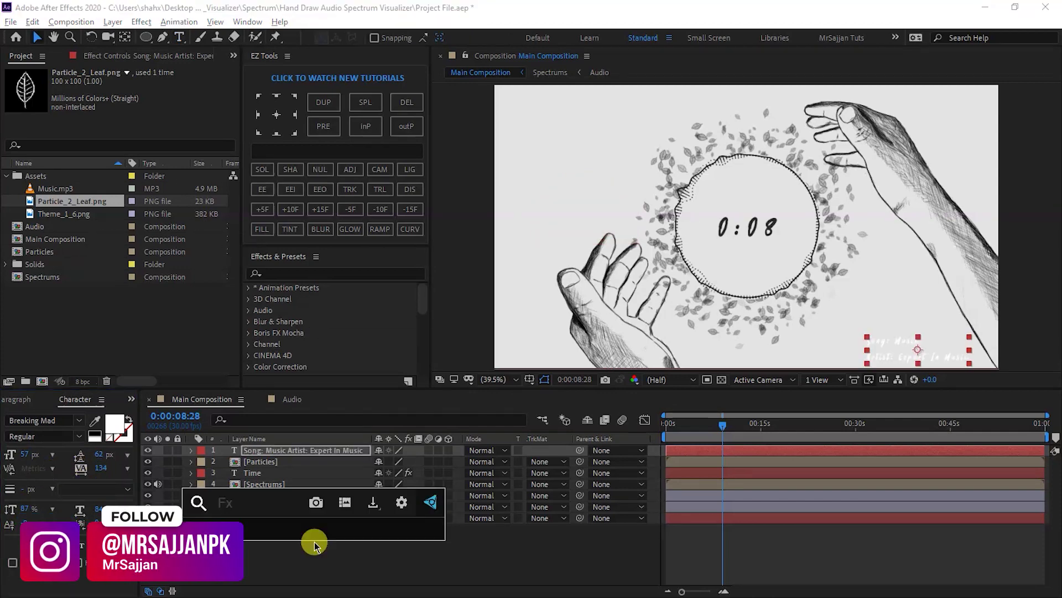
- Apply a Fill effect to the Song/Artist text and set its colour to near-black
text(fill)
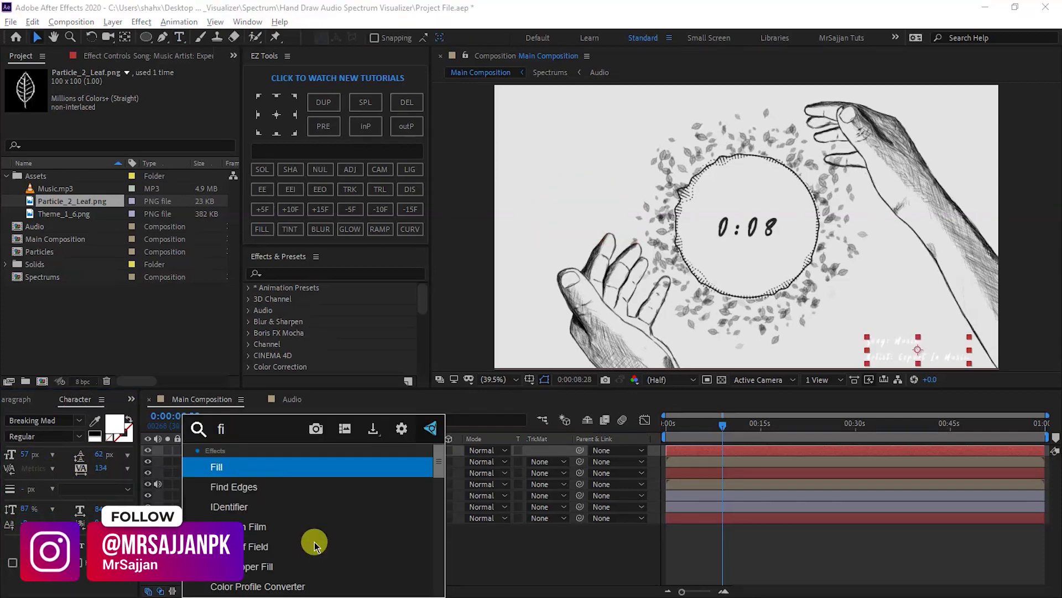
click(287, 457)
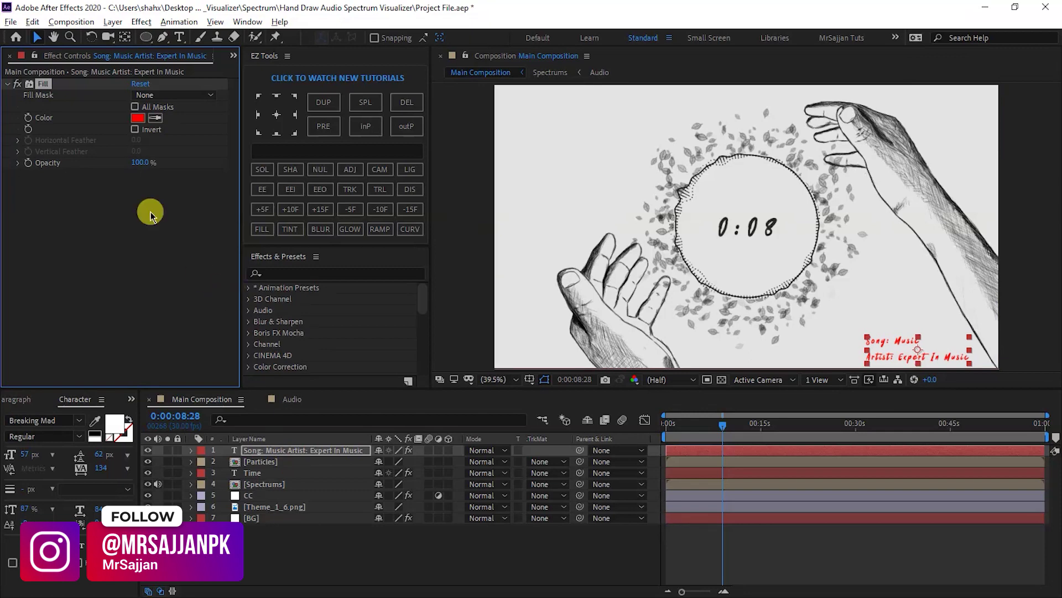
click(149, 116)
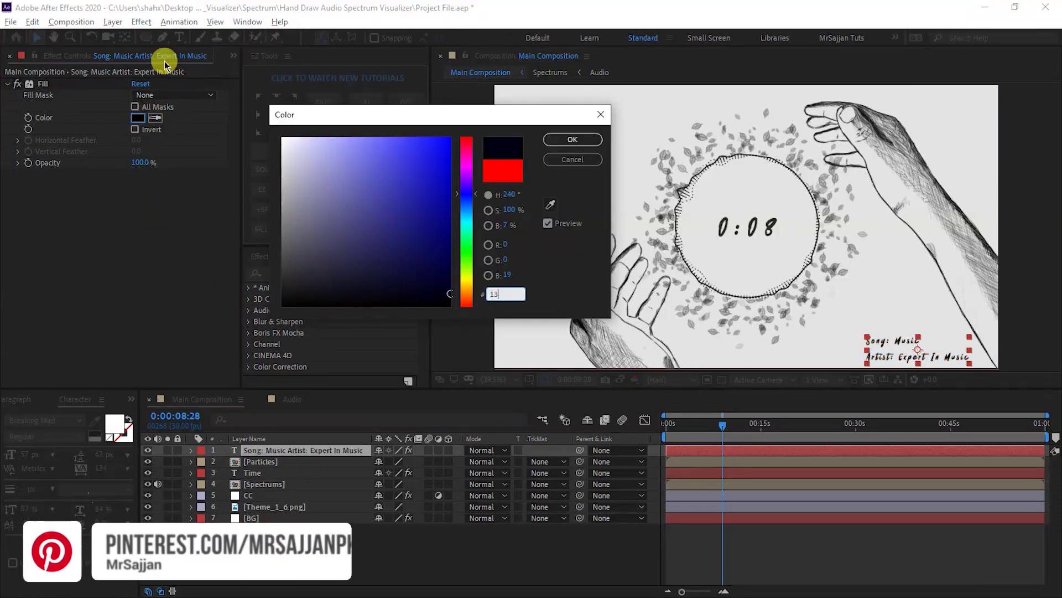